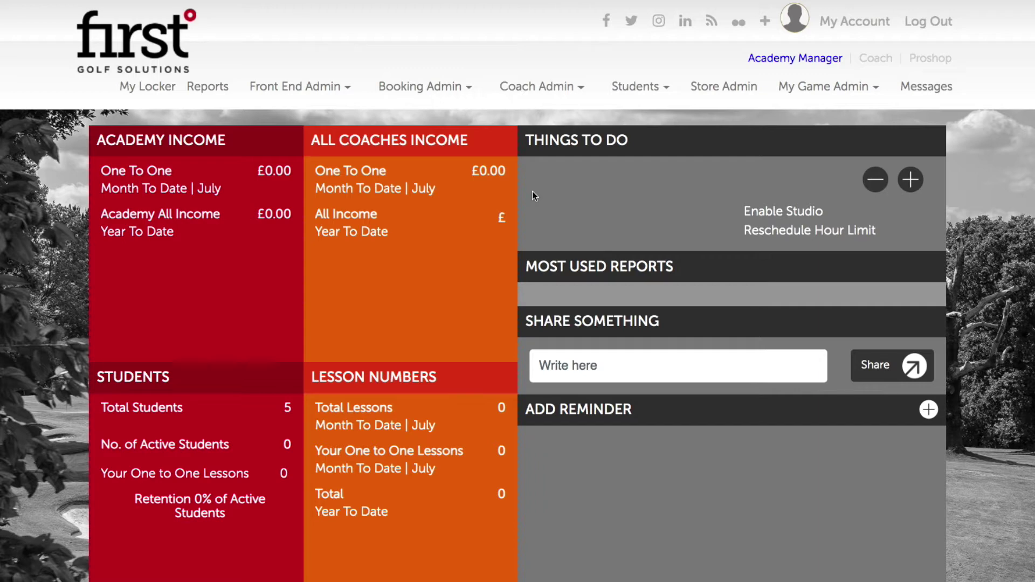
# Open the Skill Creation page and add the player type Adult with order number 1.
pyautogui.click(837, 92)
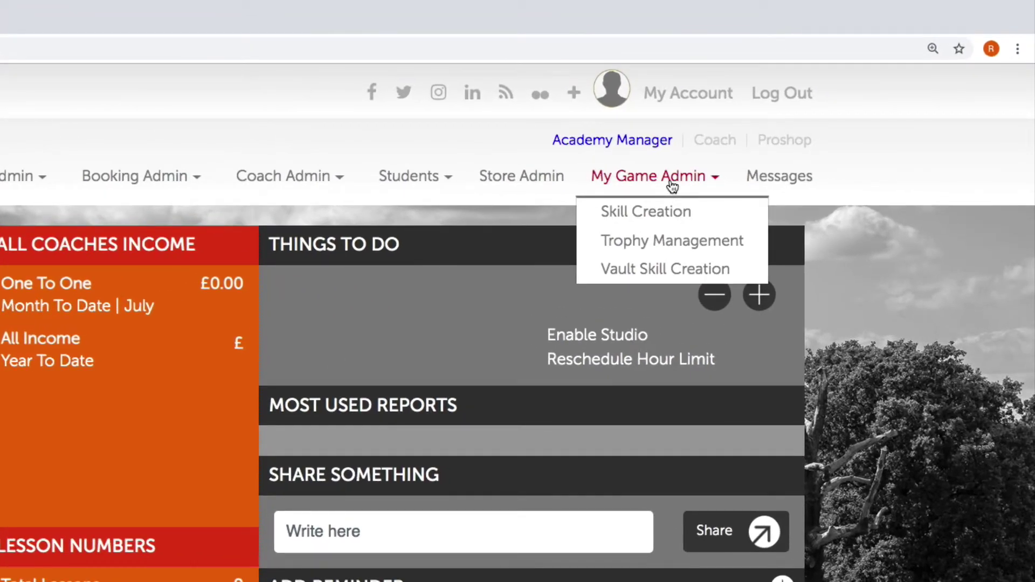
pyautogui.click(662, 211)
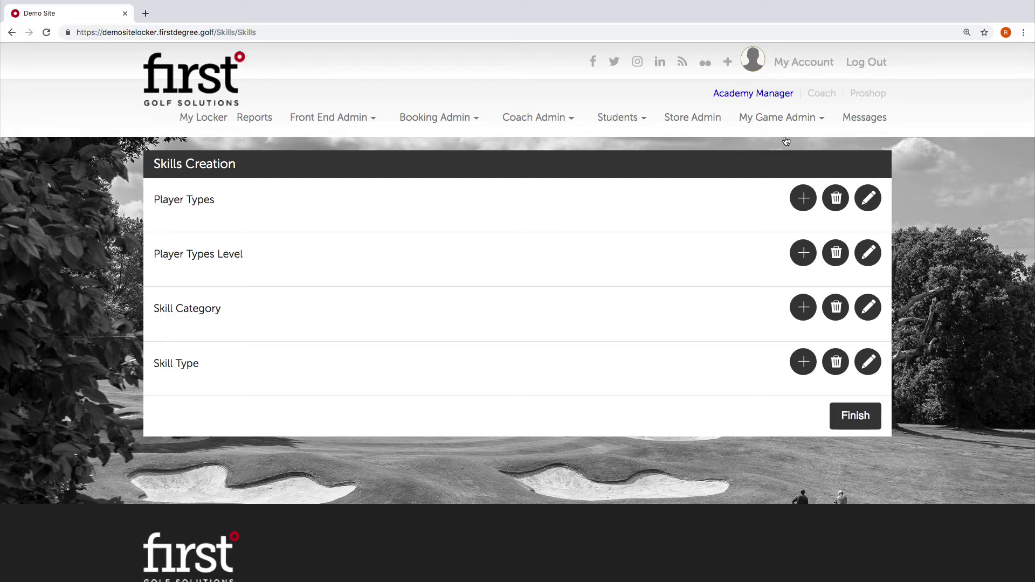
pyautogui.click(809, 199)
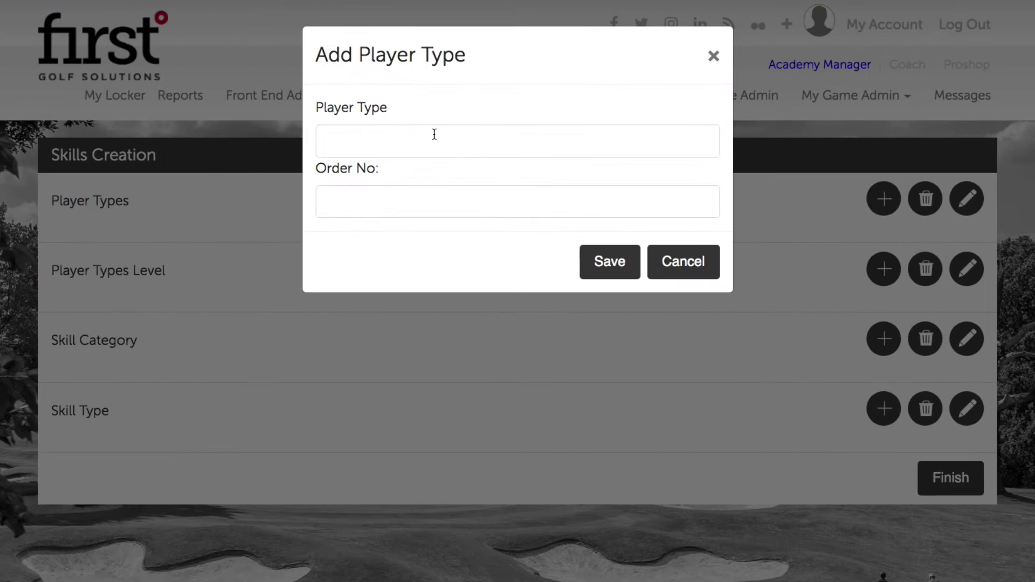
pyautogui.click(453, 147)
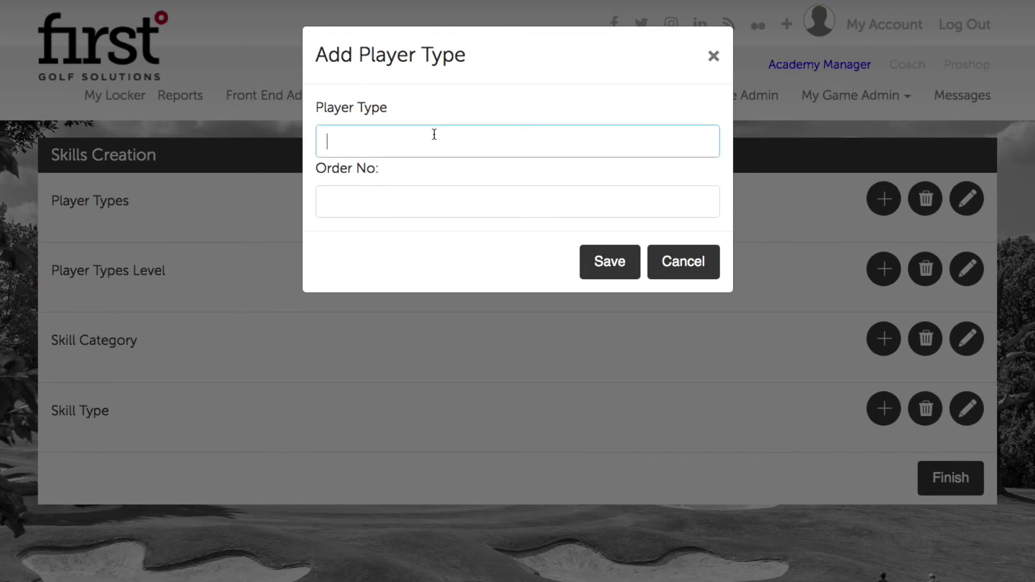
pyautogui.write('Adult')
pyautogui.click(439, 200)
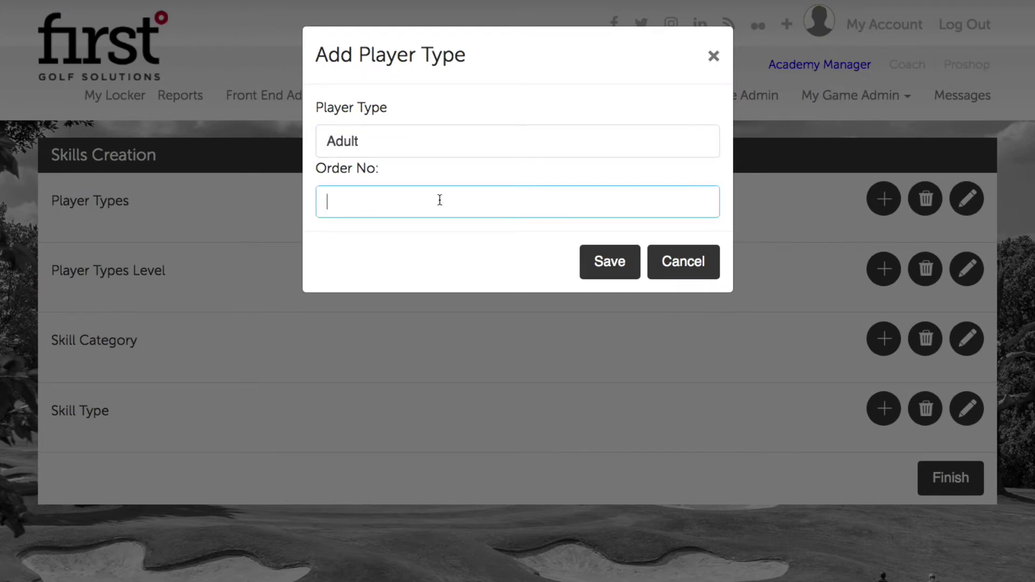
pyautogui.write('1')
pyautogui.click(499, 233)
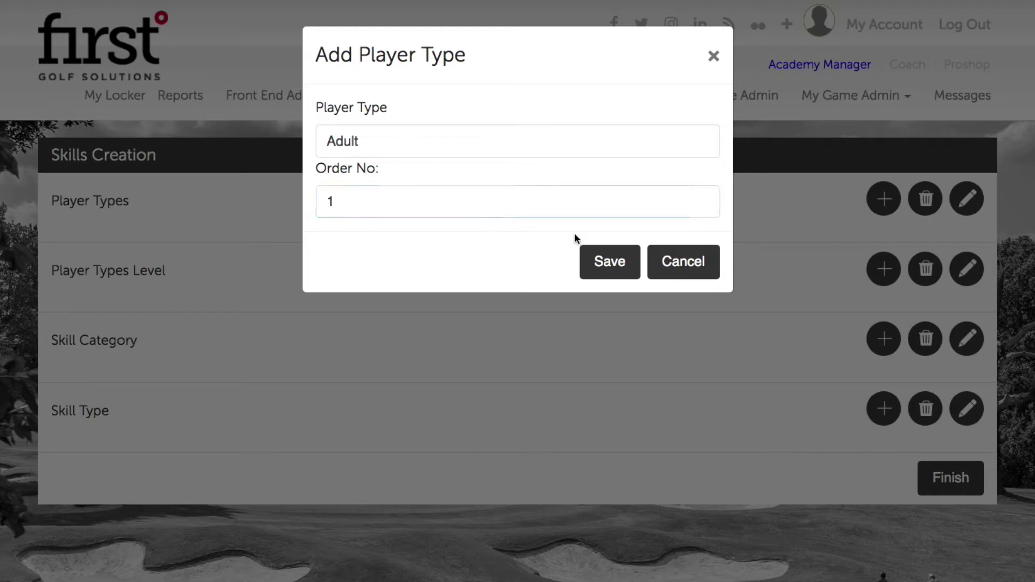
pyautogui.click(620, 262)
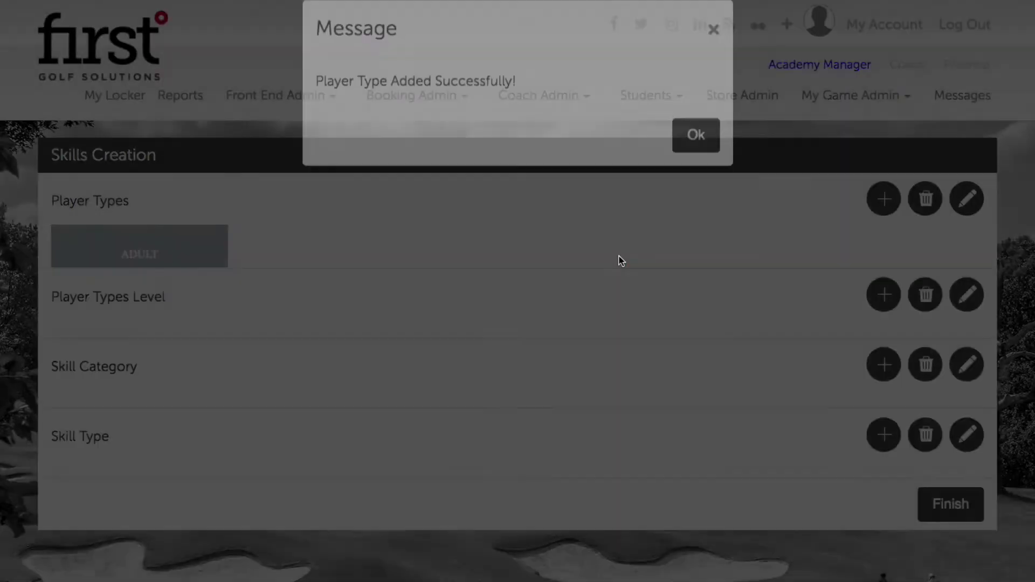
pyautogui.click(696, 159)
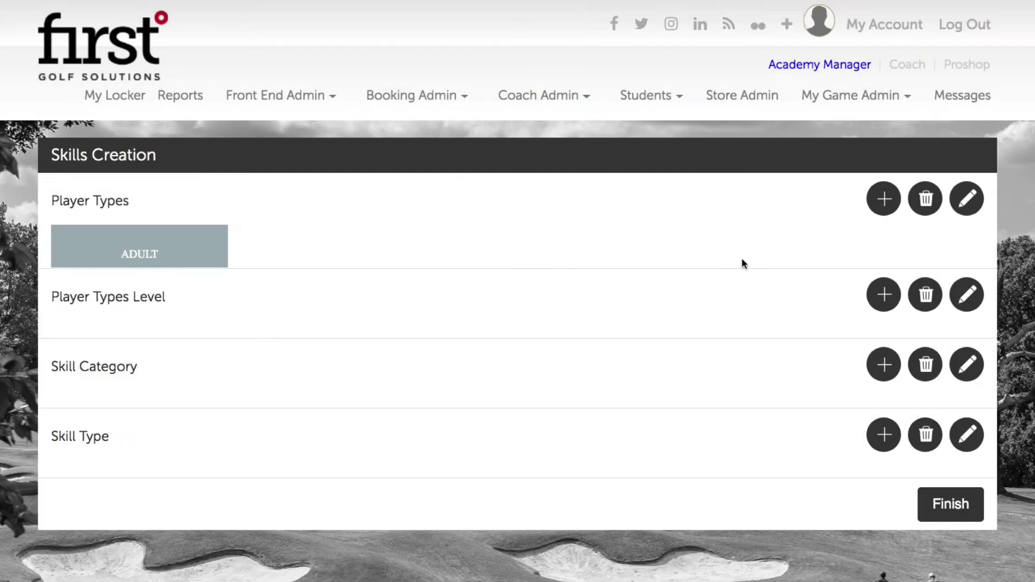
# Add a second player type named Junior with order number 2.
pyautogui.click(882, 199)
pyautogui.click(395, 130)
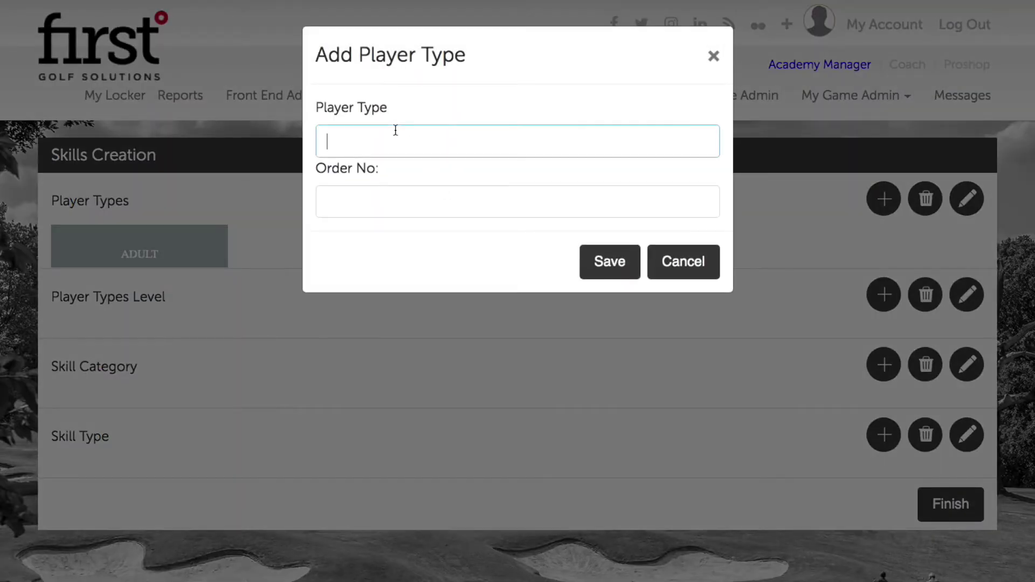
pyautogui.write('Junior')
pyautogui.click(401, 203)
pyautogui.write('2')
pyautogui.click(619, 258)
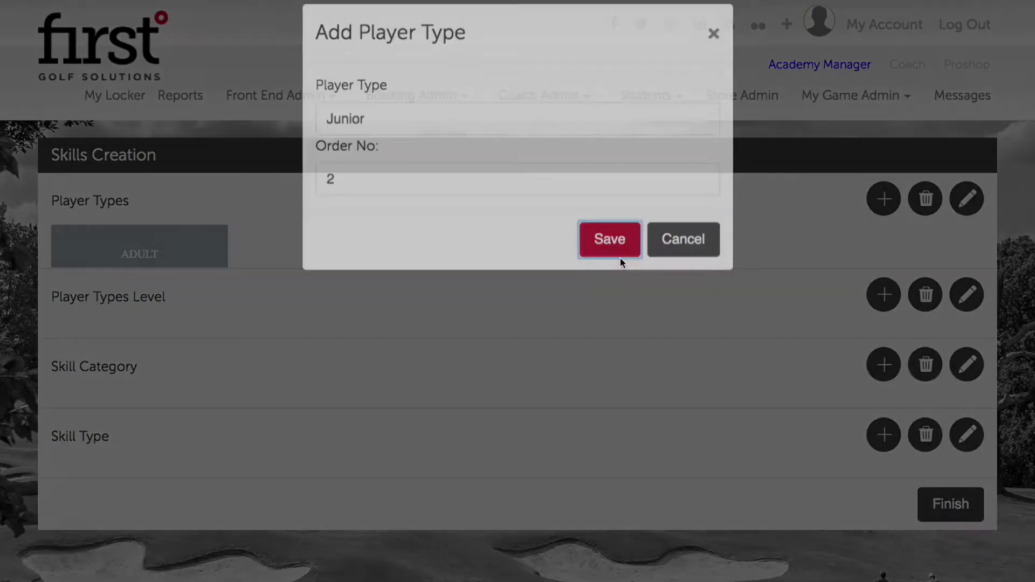
pyautogui.click(697, 163)
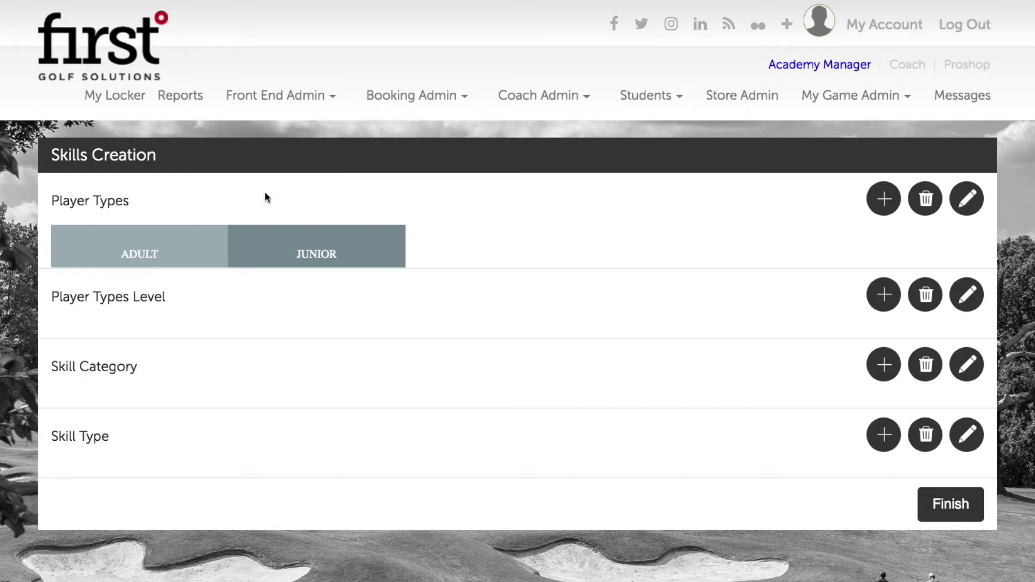
# Select the Adult player type and add the skill level Beginner to it with order number 1.
pyautogui.click(187, 241)
pyautogui.click(297, 238)
pyautogui.click(164, 240)
pyautogui.click(148, 236)
pyautogui.click(146, 230)
pyautogui.click(882, 295)
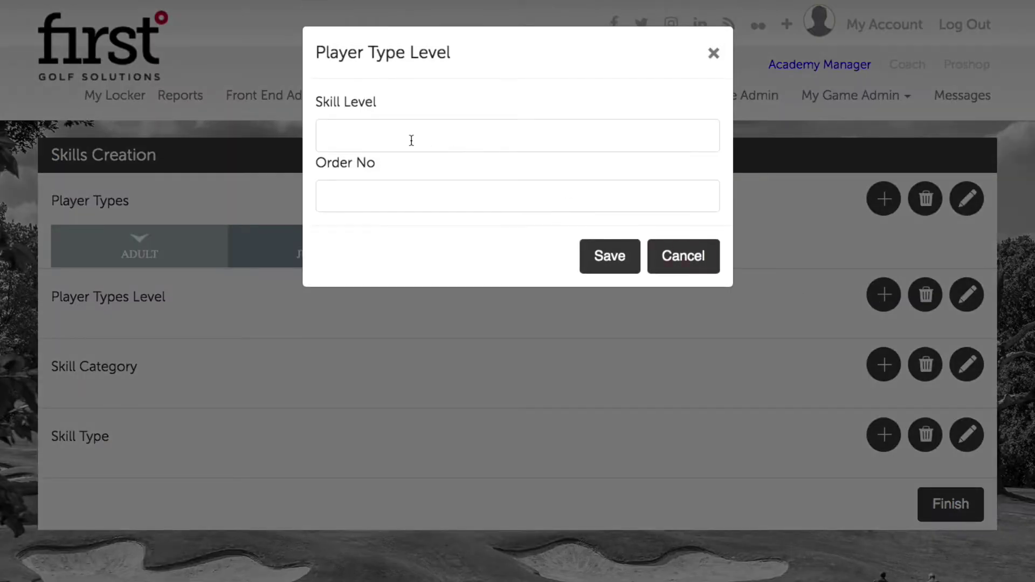
pyautogui.click(422, 134)
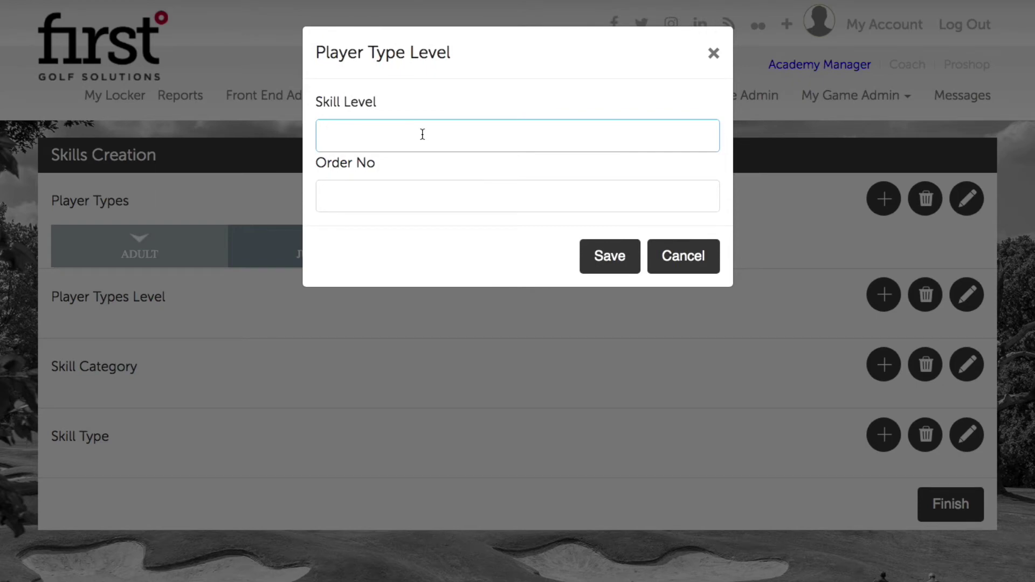
pyautogui.write('Beginner')
pyautogui.click(434, 185)
pyautogui.write('1')
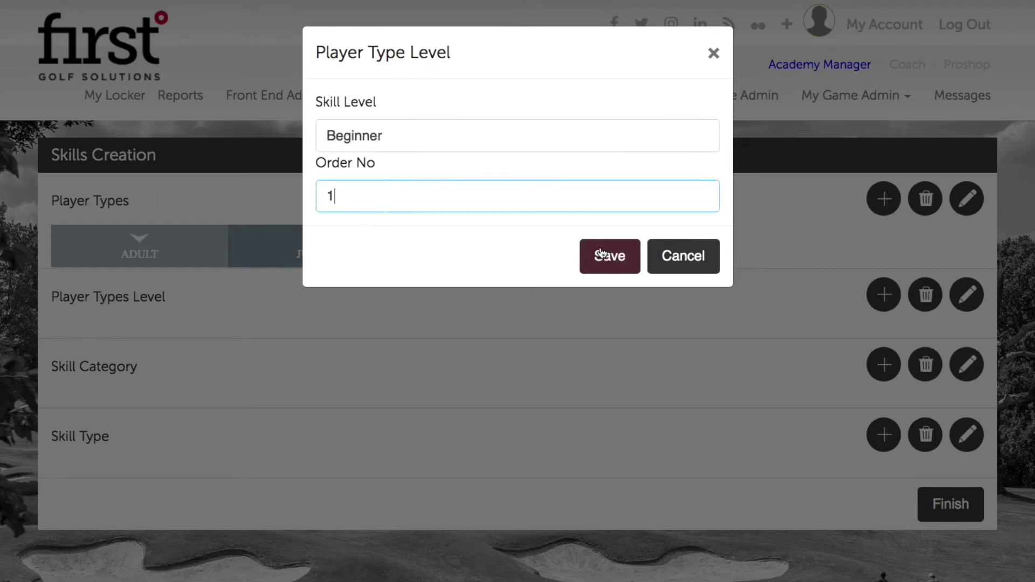
pyautogui.click(602, 254)
pyautogui.click(688, 164)
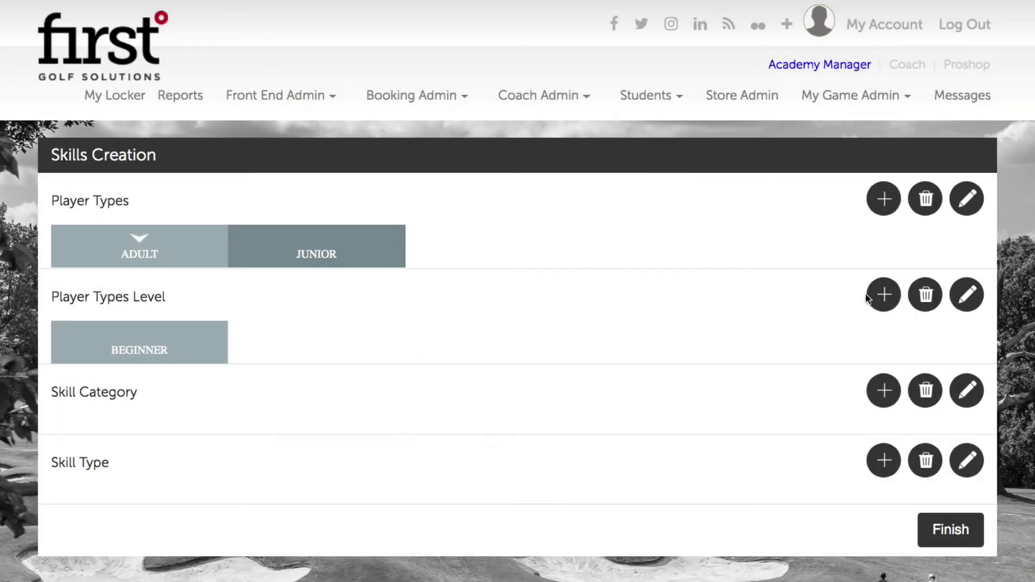
# Add the skill level Learner with order number 2 to the Adult player type.
pyautogui.click(888, 302)
pyautogui.click(437, 123)
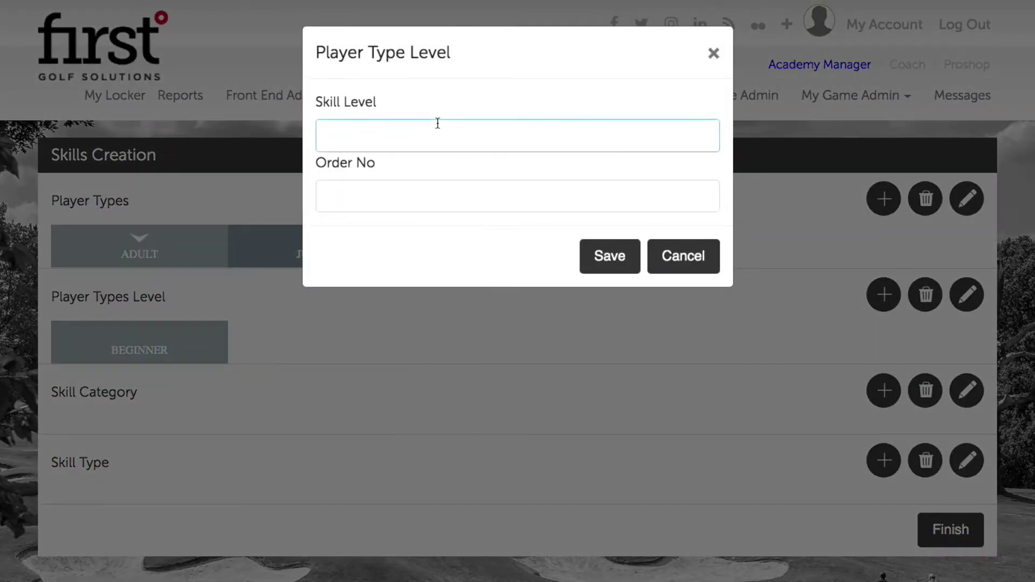
pyautogui.write('Learner')
pyautogui.click(457, 192)
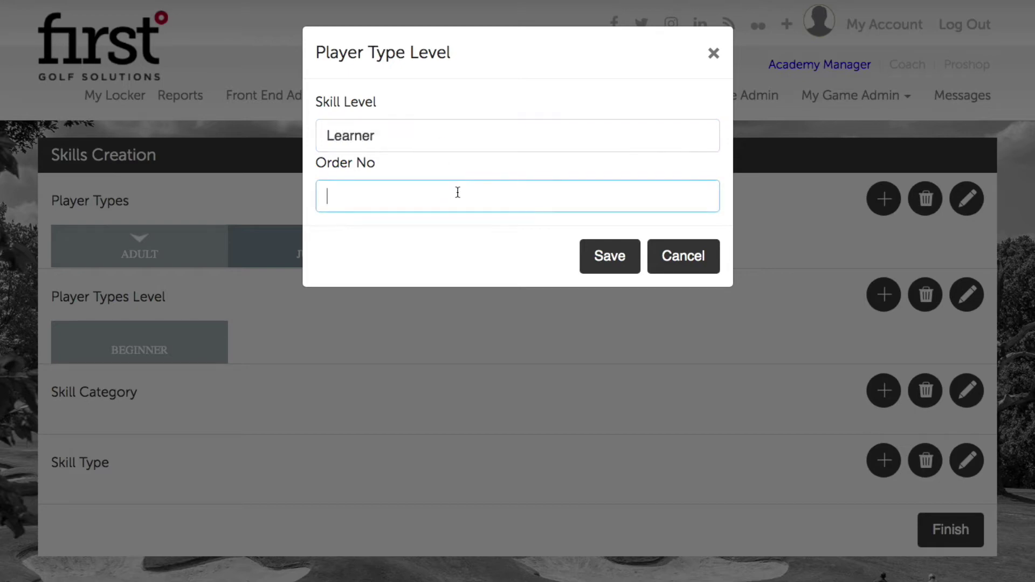
pyautogui.write('2')
pyautogui.click(615, 261)
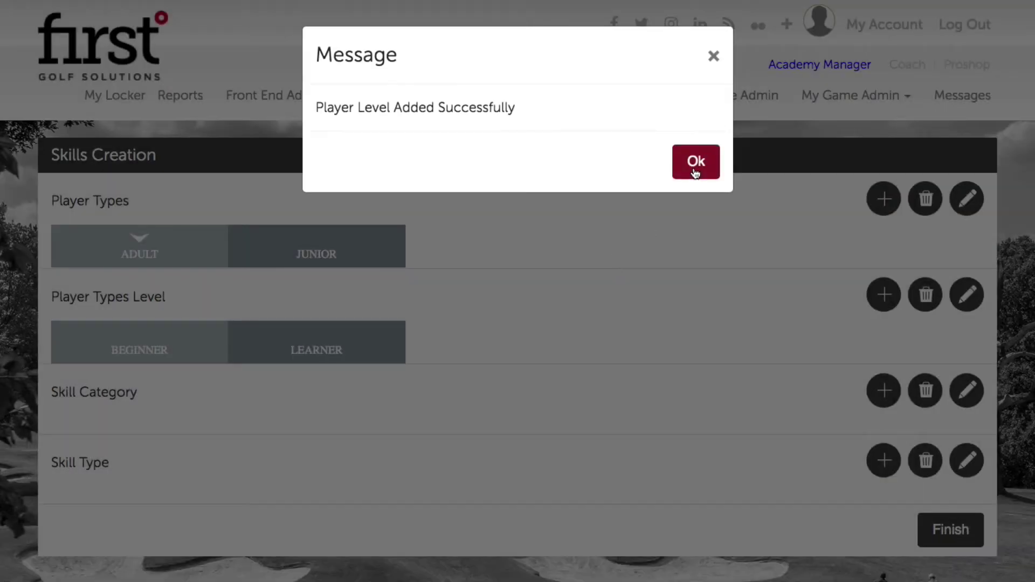
pyautogui.click(695, 162)
# Add the skill level "Handicaps 10 & Above" with order number 3 to the Adult player type.
pyautogui.click(883, 295)
pyautogui.click(513, 139)
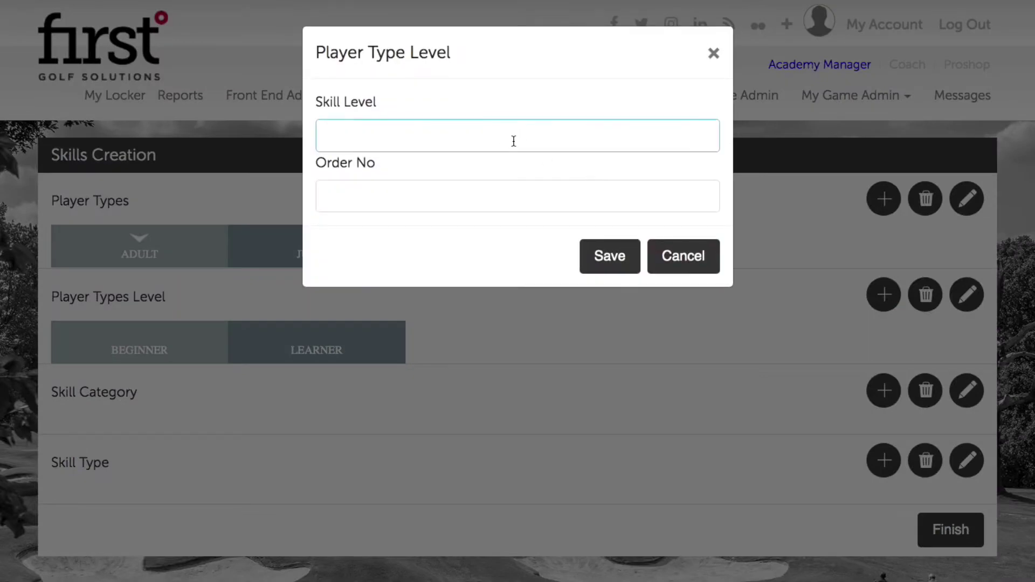
pyautogui.write('Handicaps 1\\')
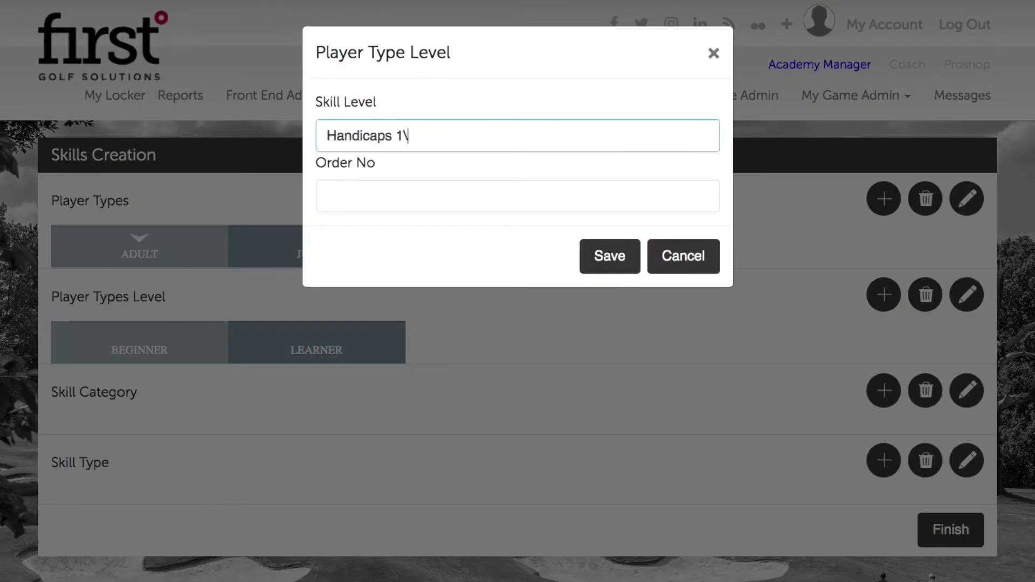
pyautogui.press('BackSpace')
pyautogui.write('0 & Above')
pyautogui.click(533, 201)
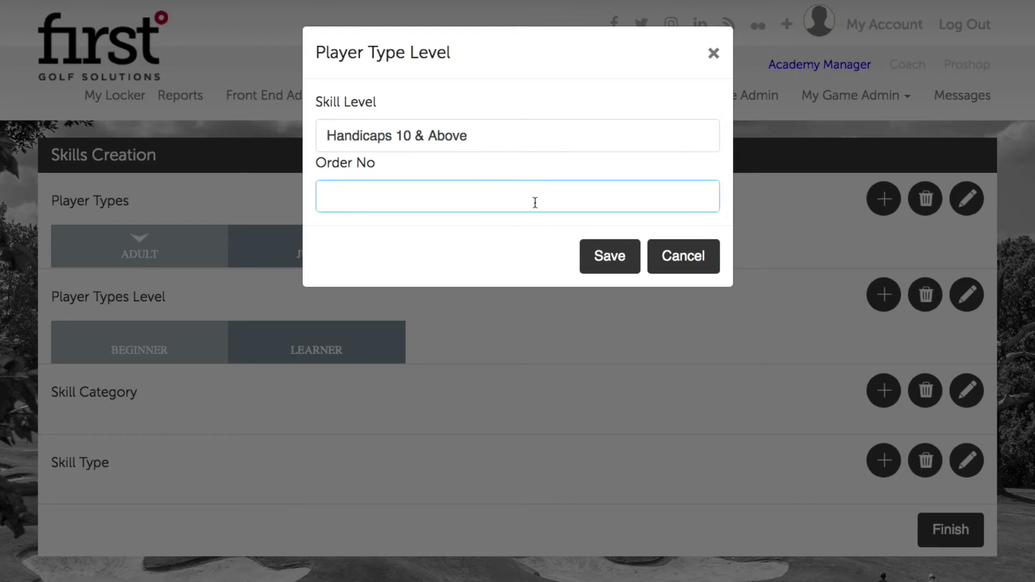
pyautogui.write('3')
pyautogui.click(612, 259)
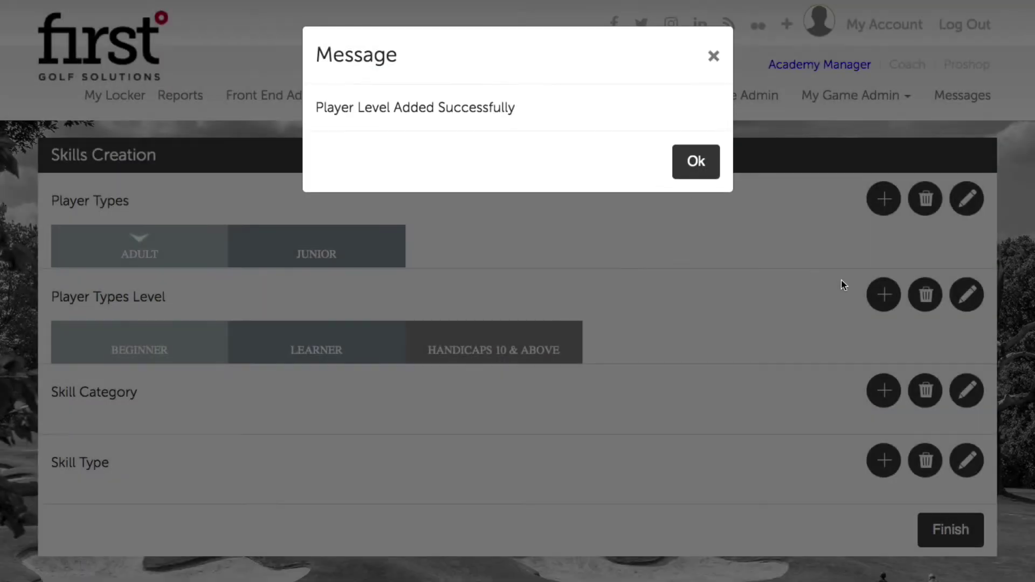
pyautogui.click(694, 161)
# Add the skill level "Hnadicaps 9 & Below" with order number 4 to the Adult player type.
pyautogui.click(877, 305)
pyautogui.click(495, 141)
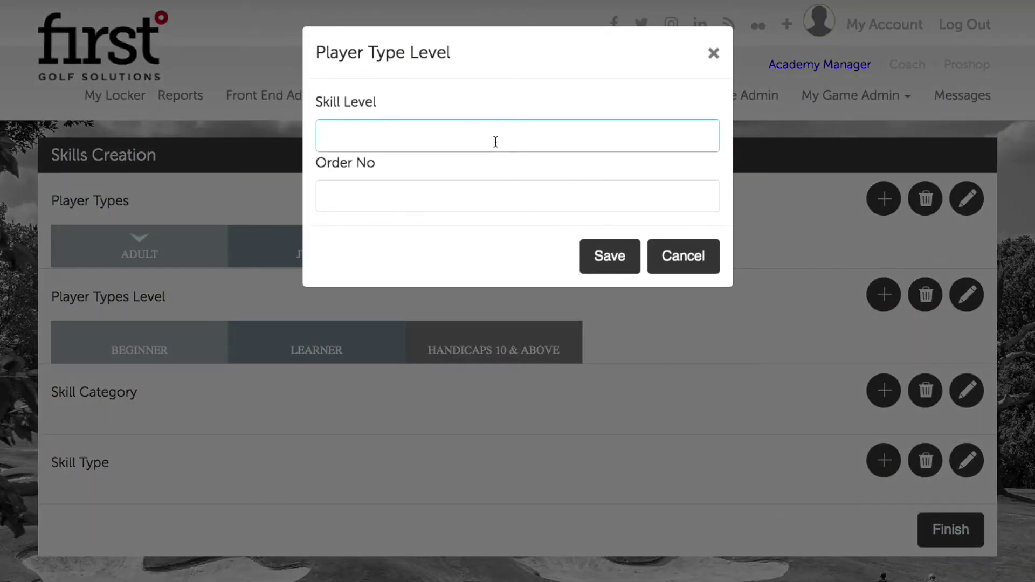
pyautogui.write('Hnadicaps ')
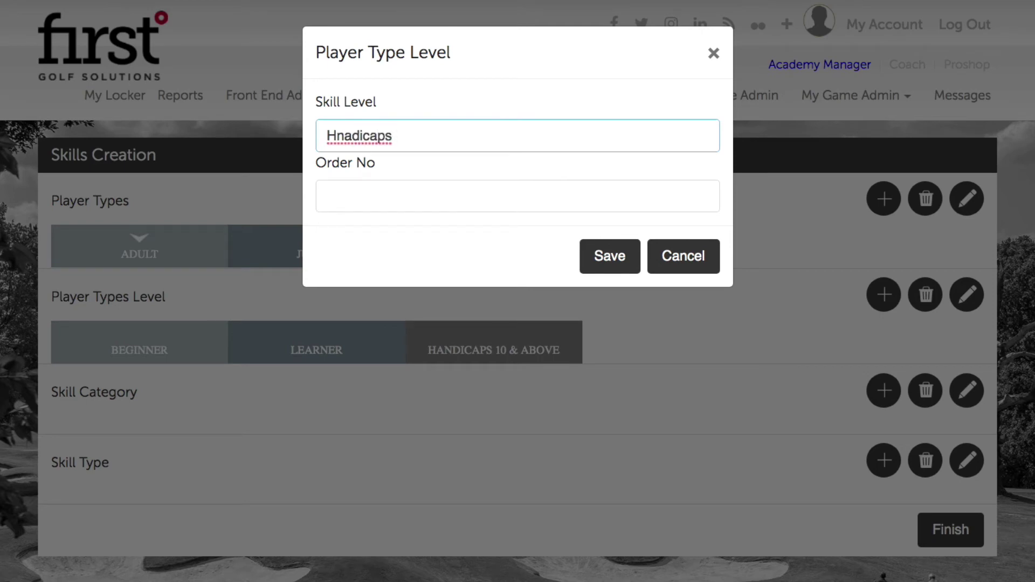
pyautogui.write('9 & Below')
pyautogui.click(606, 247)
pyautogui.click(688, 156)
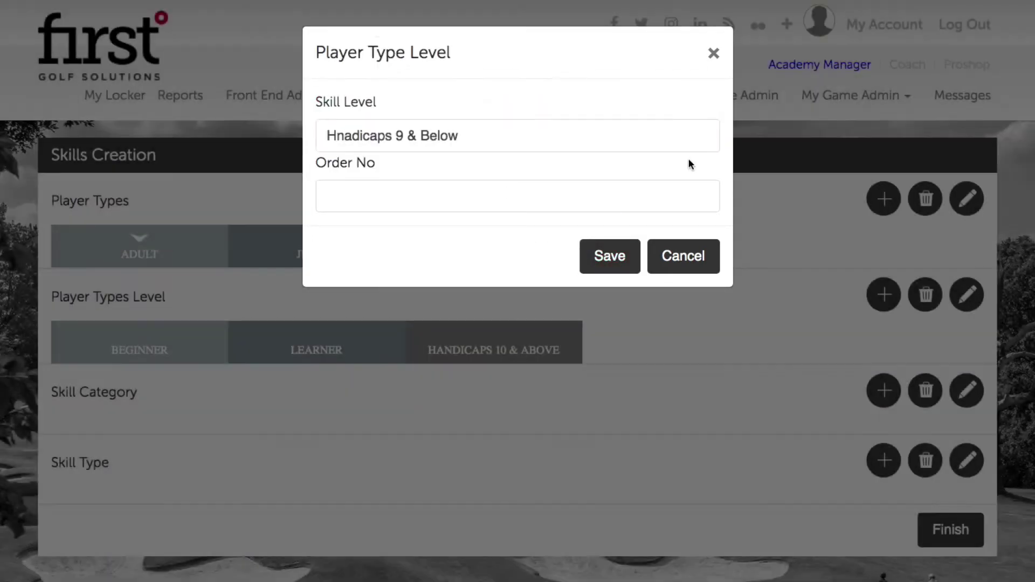
pyautogui.click(464, 137)
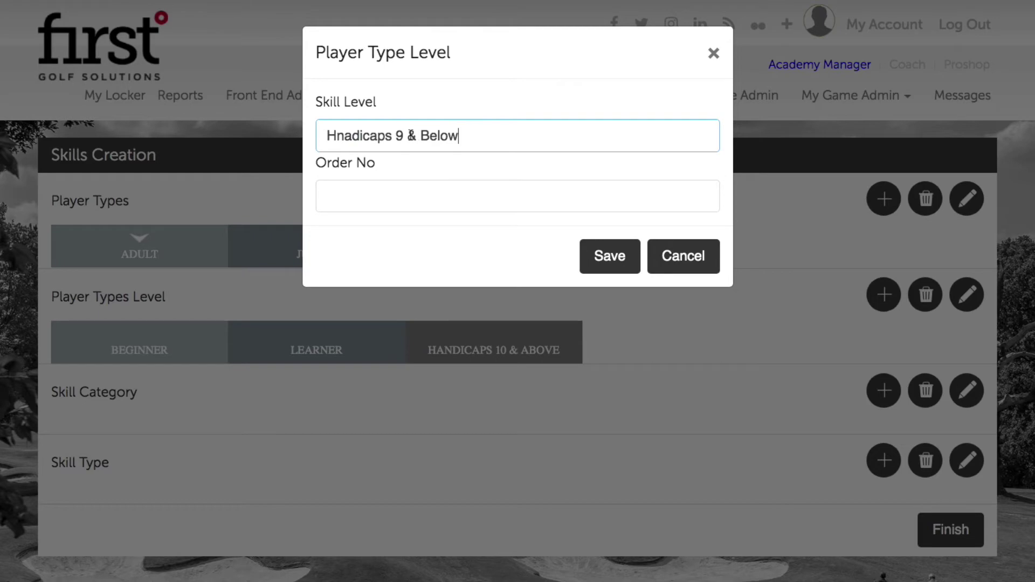
pyautogui.click(415, 187)
pyautogui.write('4')
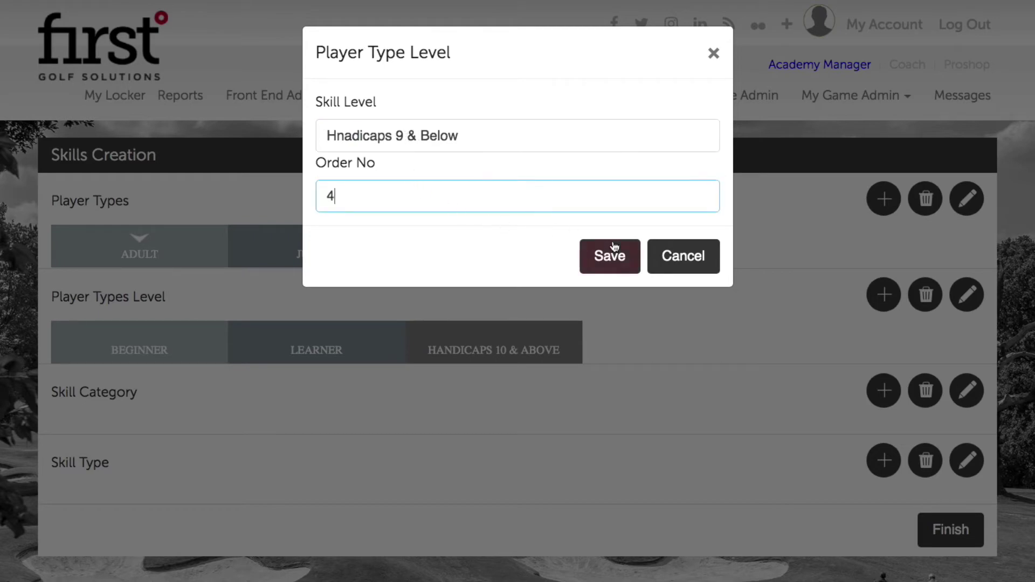
pyautogui.click(611, 251)
pyautogui.click(676, 165)
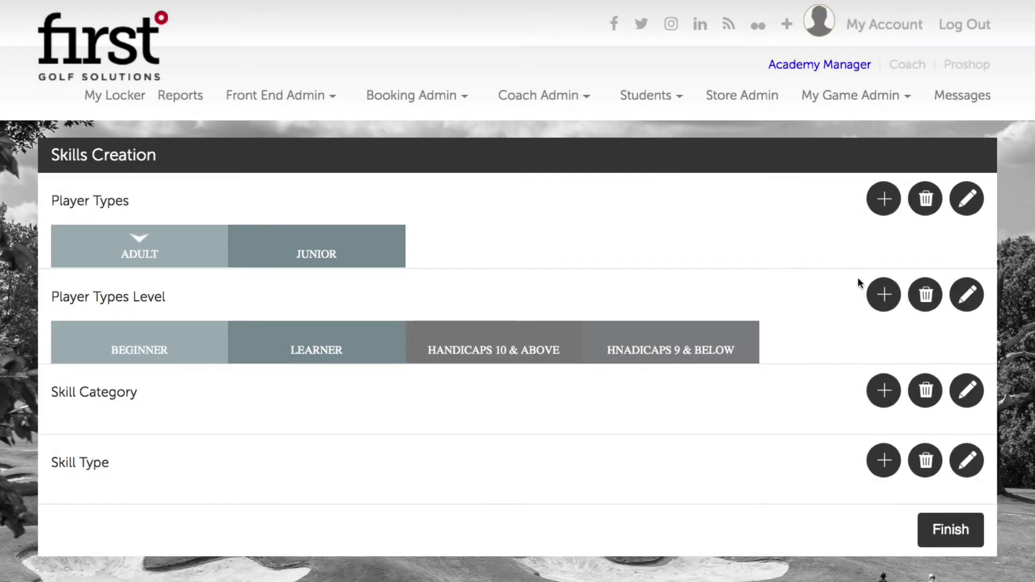
# Add the skill level Elite with order number 5 to the Adult player type.
pyautogui.click(879, 294)
pyautogui.click(516, 128)
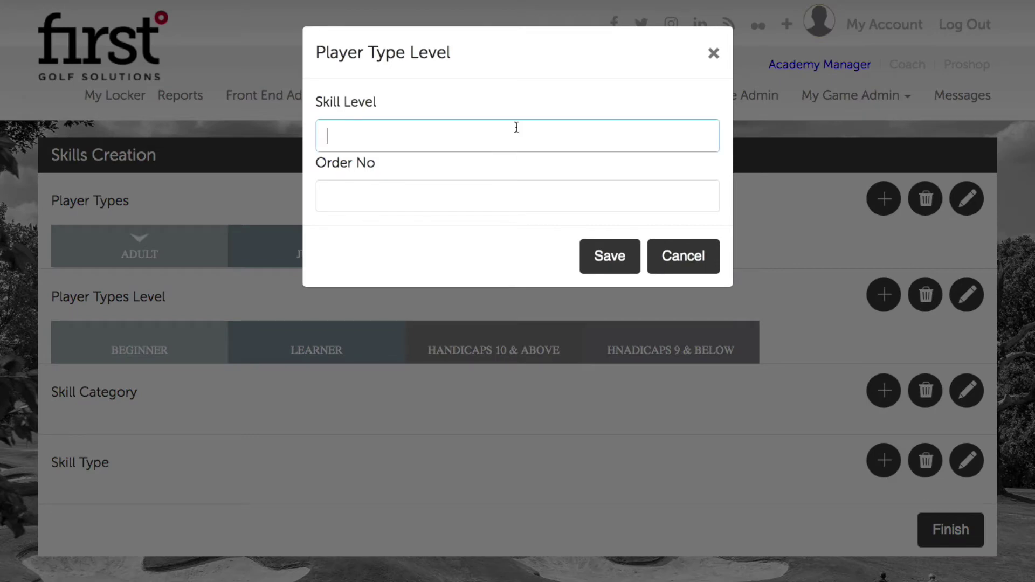
pyautogui.write('Elite')
pyautogui.click(530, 197)
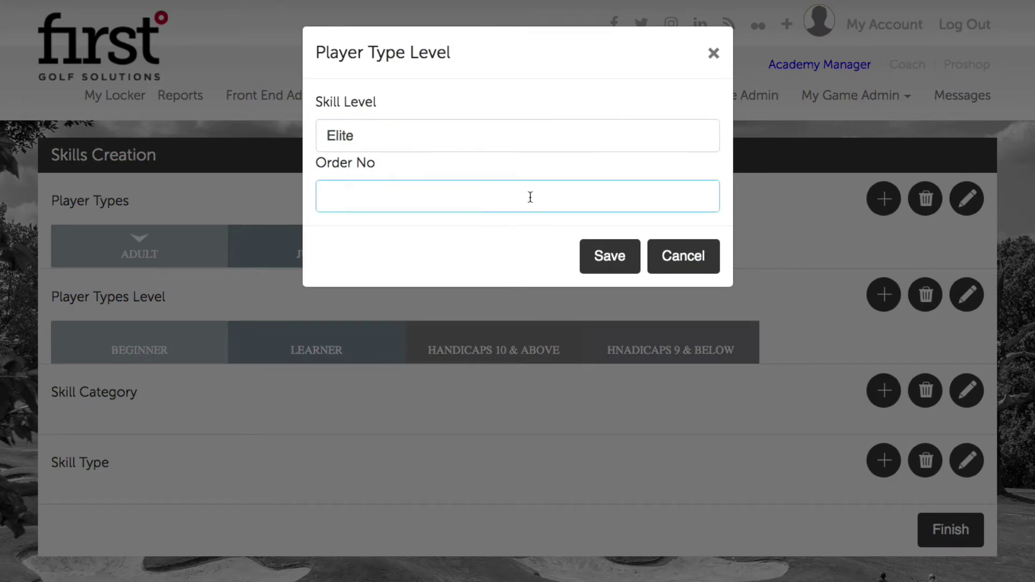
pyautogui.write('5')
pyautogui.click(608, 256)
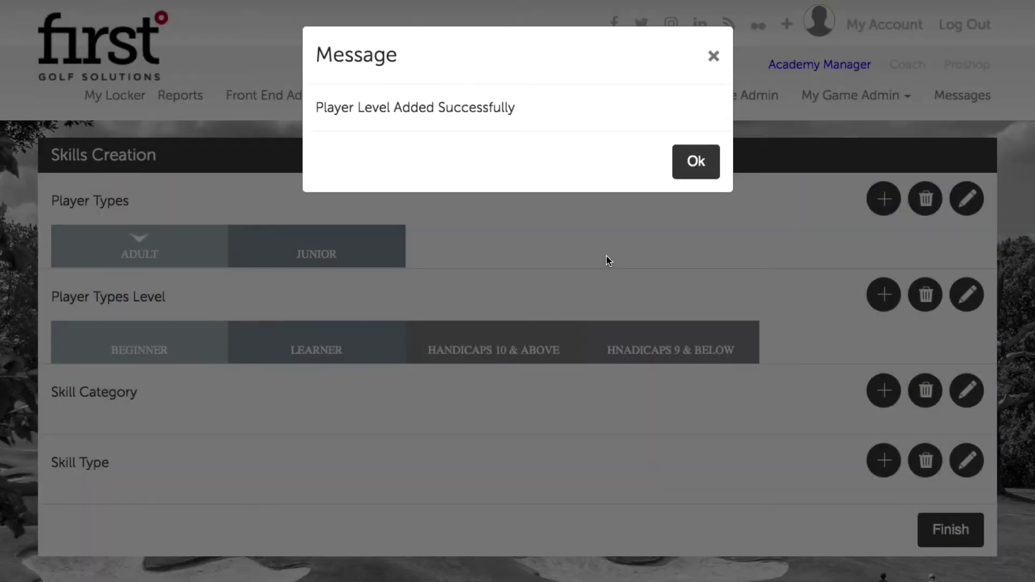
pyautogui.click(700, 162)
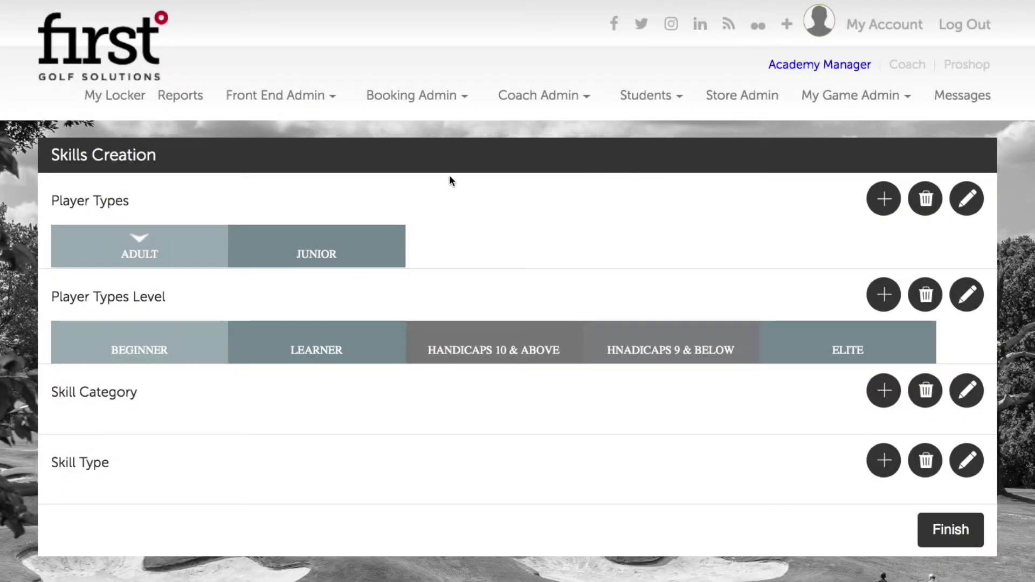
# Add the skill category Shot Shaping under the Adult player type's Elite level.
pyautogui.click(180, 346)
pyautogui.scroll(-1, 205, 349)
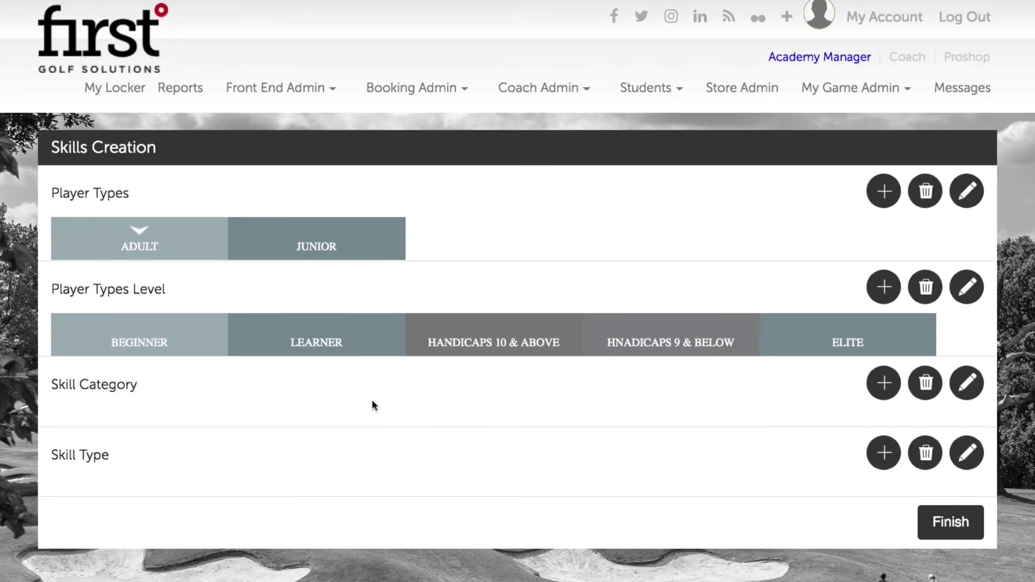
pyautogui.scroll(-1, 371, 404)
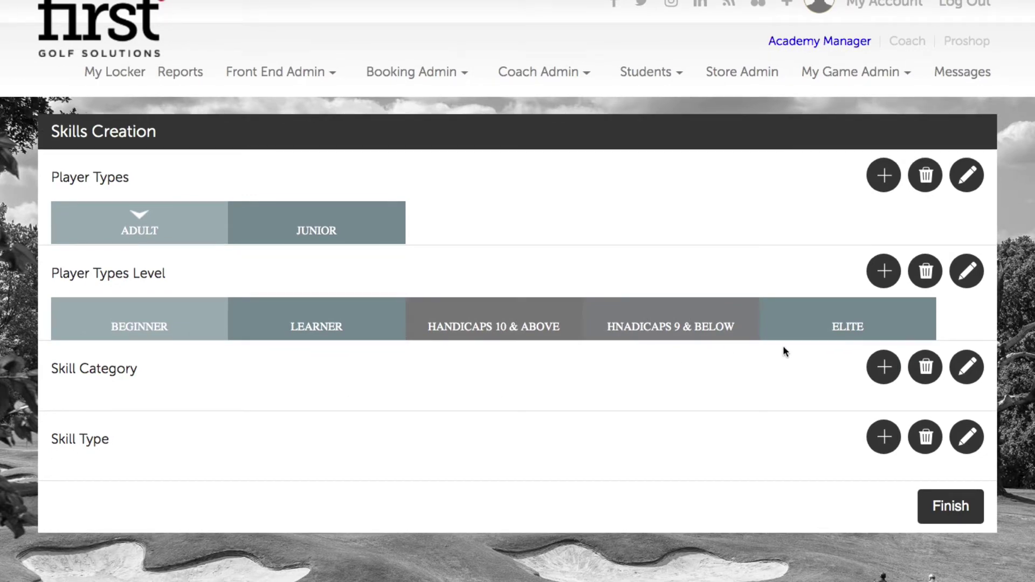
pyautogui.click(792, 319)
pyautogui.click(883, 367)
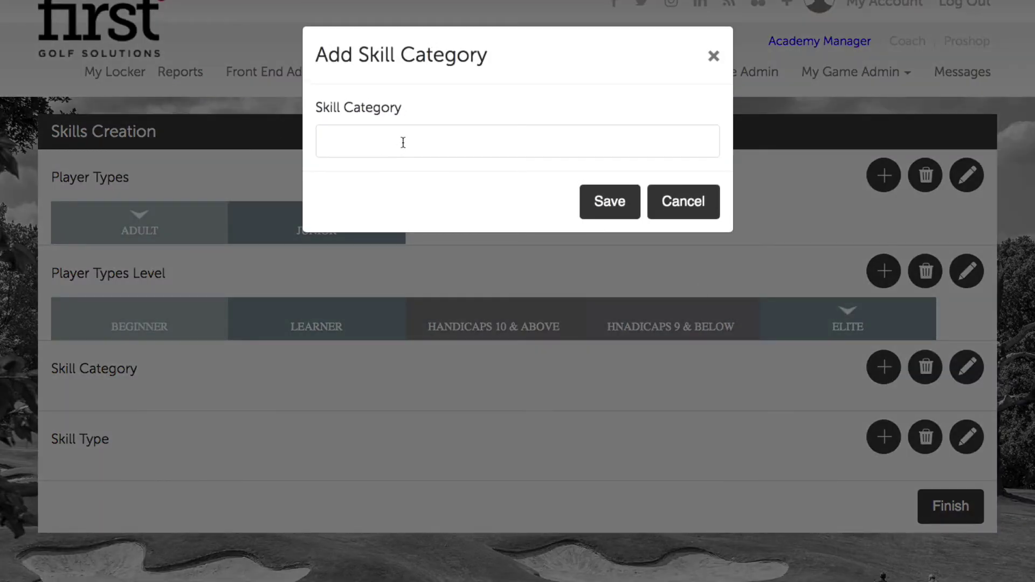
pyautogui.click(403, 143)
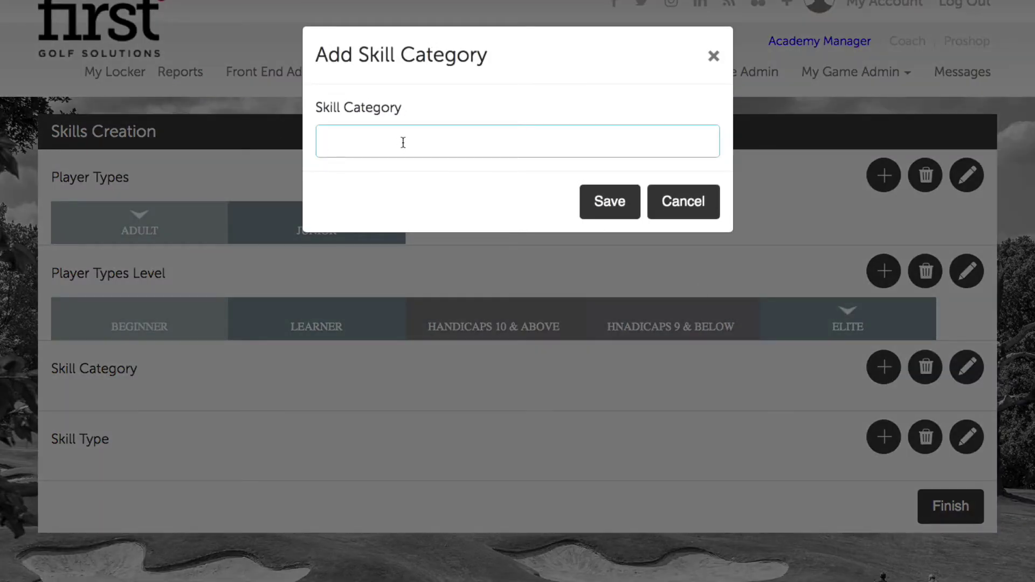
pyautogui.write('Shot')
pyautogui.press('BackSpace')
pyautogui.press('BackSpace')
pyautogui.press('BackSpace')
pyautogui.write('Shaping')
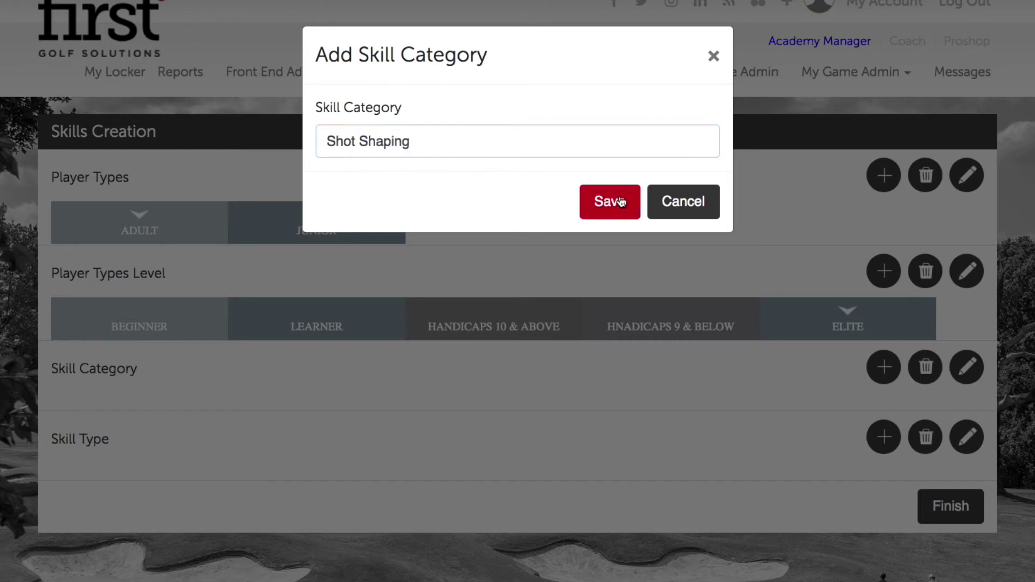
pyautogui.click(600, 200)
pyautogui.click(697, 158)
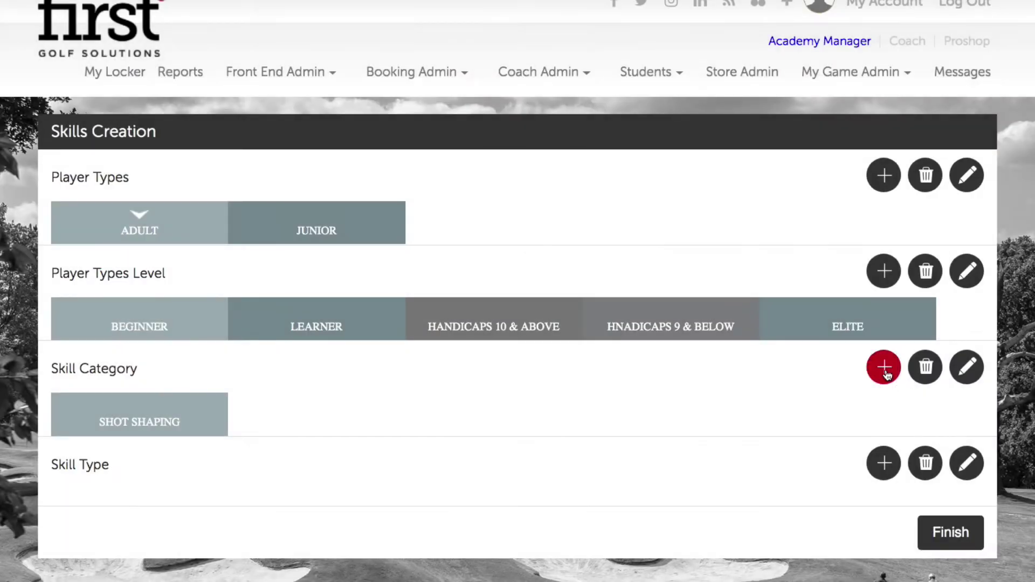
# Add the skill category Pitching alongside Shot Shaping.
pyautogui.click(883, 367)
pyautogui.click(488, 131)
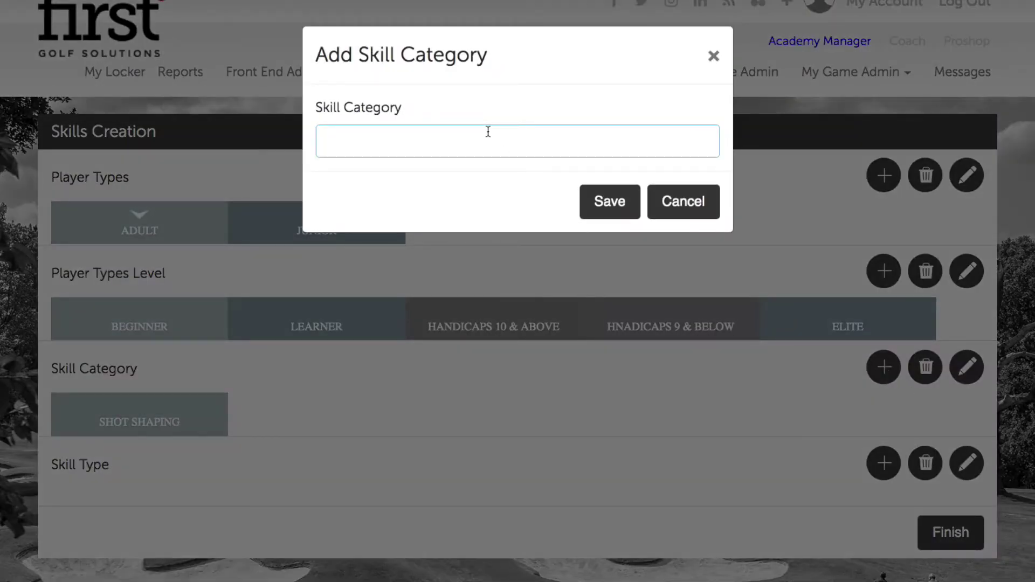
pyautogui.write('Pitching')
pyautogui.click(601, 201)
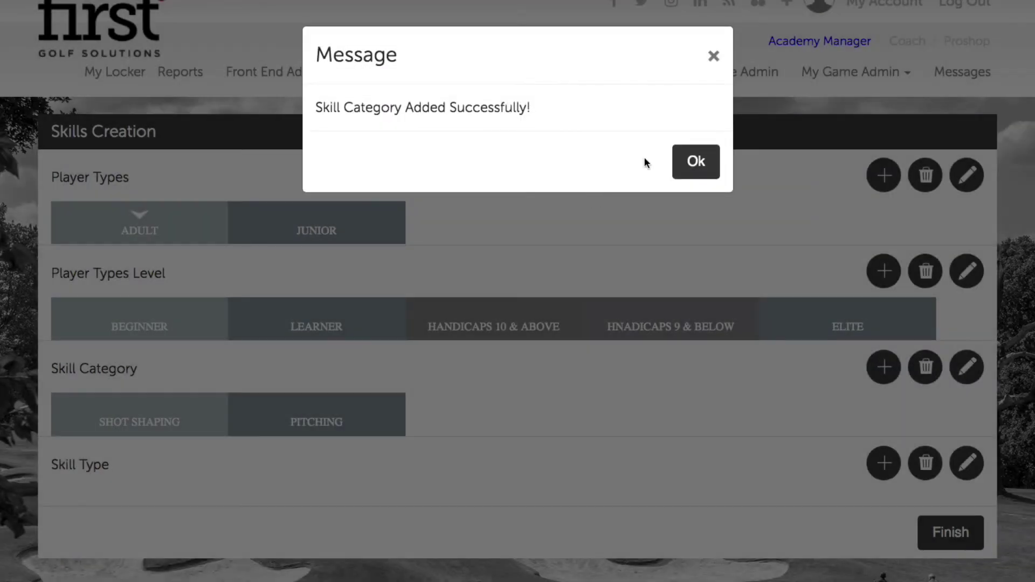
pyautogui.click(690, 163)
# Add the skill category Mental Skills.
pyautogui.click(881, 366)
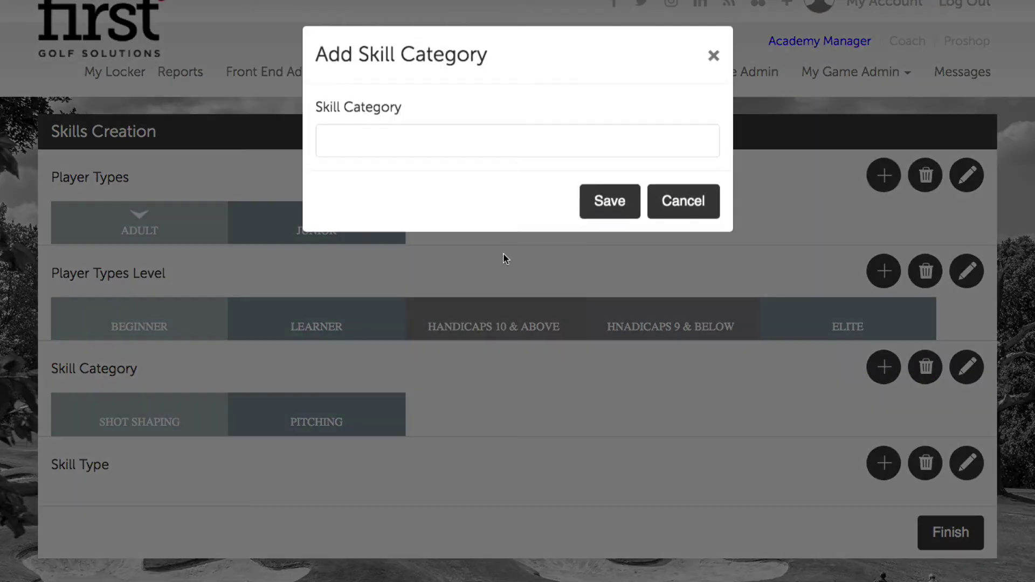
pyautogui.click(454, 143)
pyautogui.write('Ment')
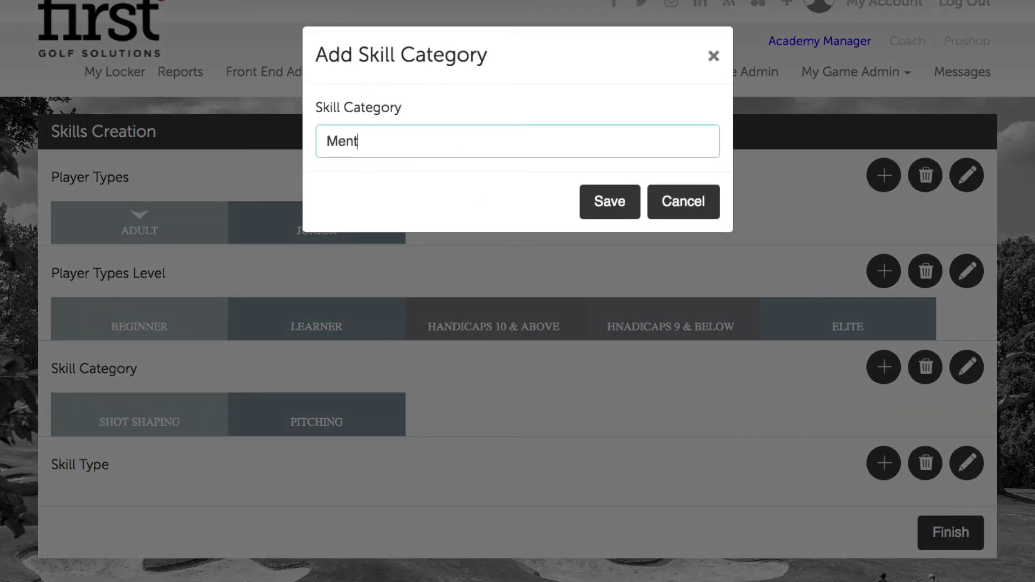
pyautogui.write('al Skills')
pyautogui.click(610, 202)
pyautogui.press('Return')
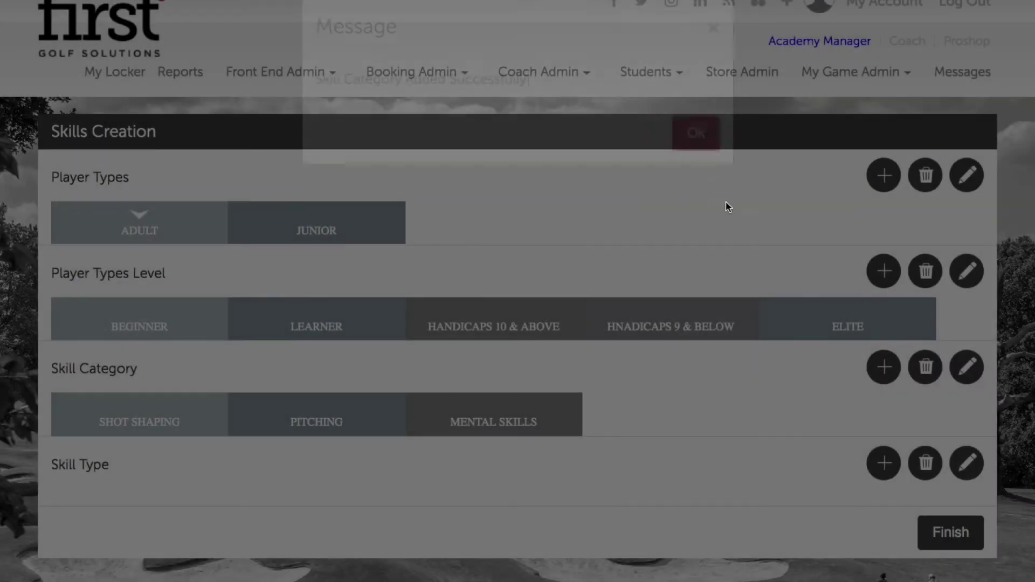
# Add the skill category Strategy.
pyautogui.click(884, 365)
pyautogui.click(471, 128)
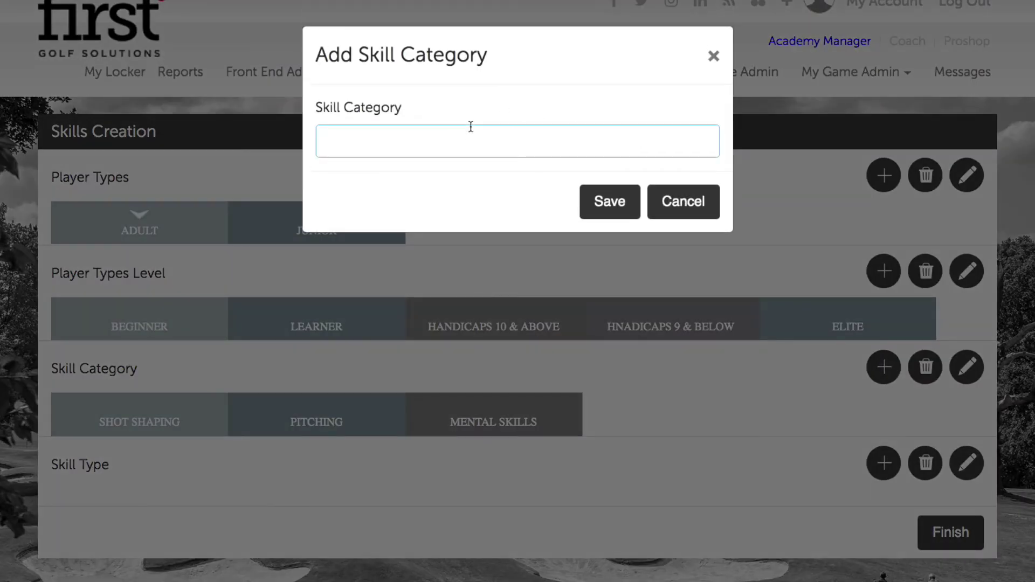
pyautogui.write('Strategy')
pyautogui.click(626, 208)
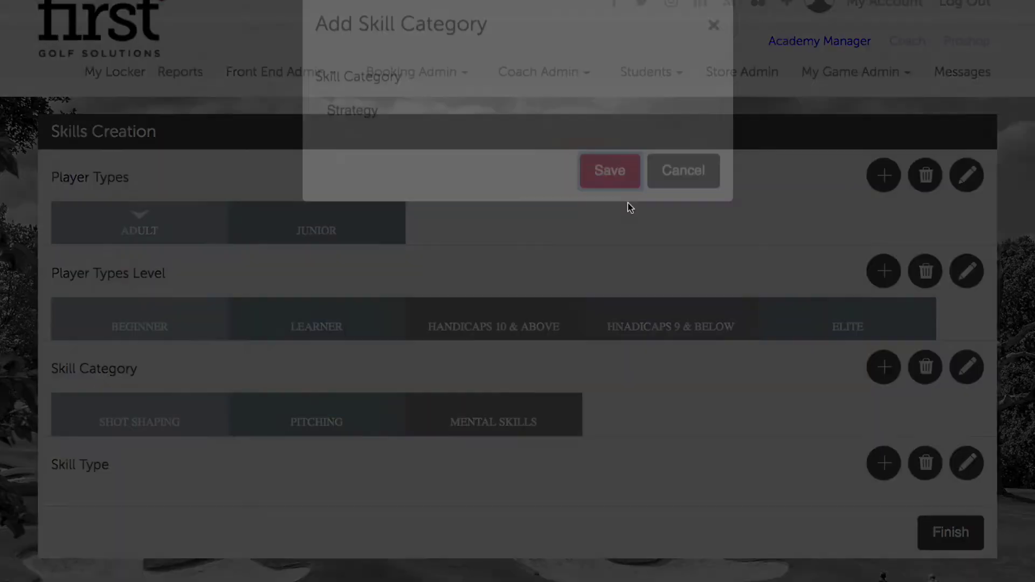
pyautogui.click(697, 173)
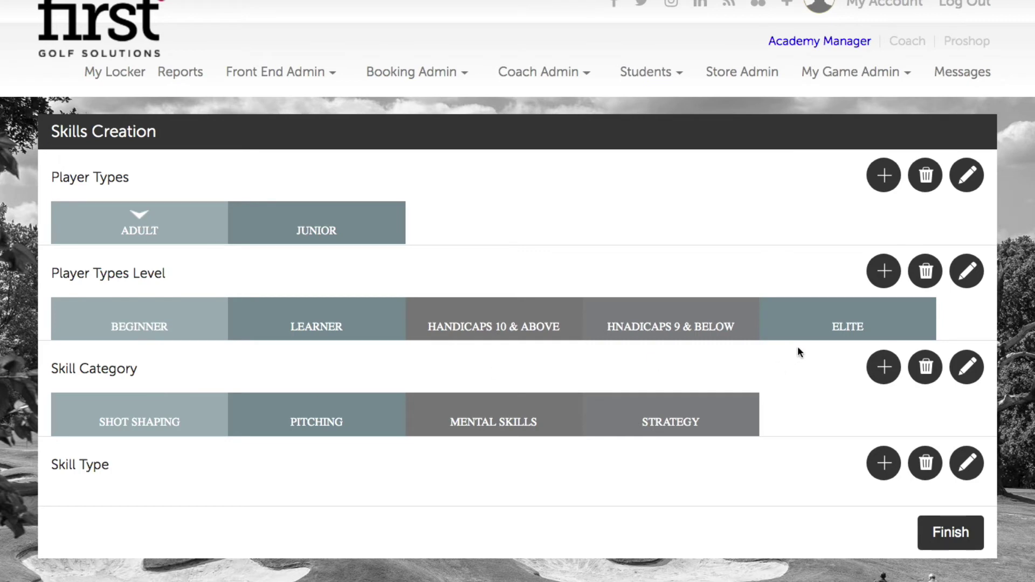
# Select the Elite level and its Shot Shaping category, and add the skill type Right to Left.
pyautogui.click(808, 325)
pyautogui.click(645, 416)
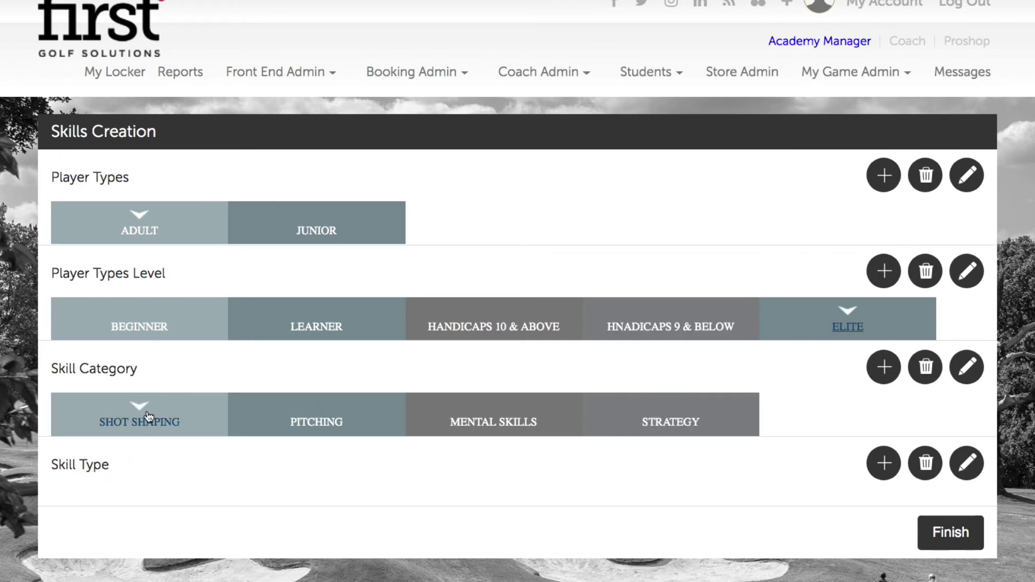
pyautogui.scroll(-1, 154, 416)
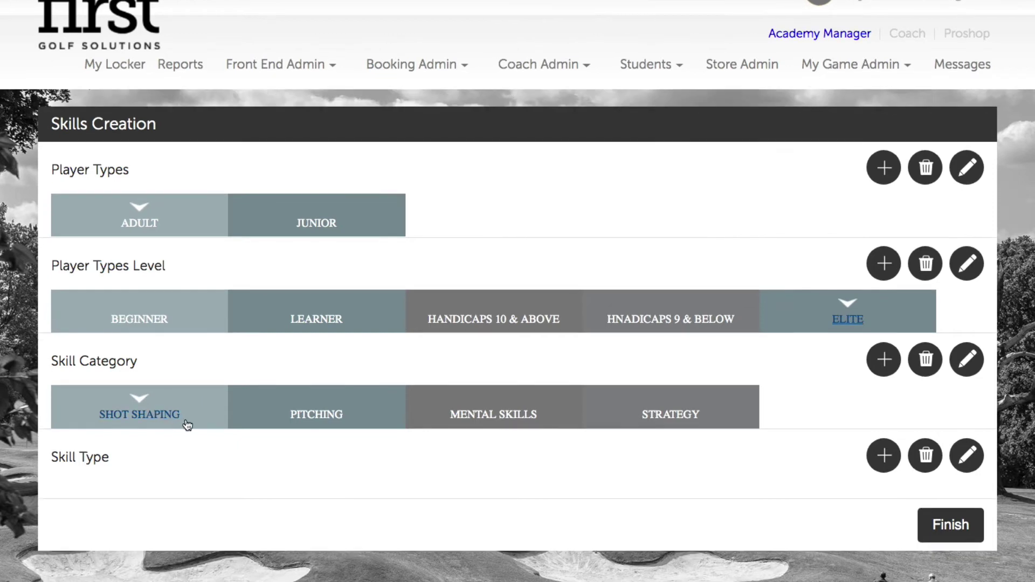
pyautogui.scroll(-1, 161, 402)
pyautogui.click(166, 395)
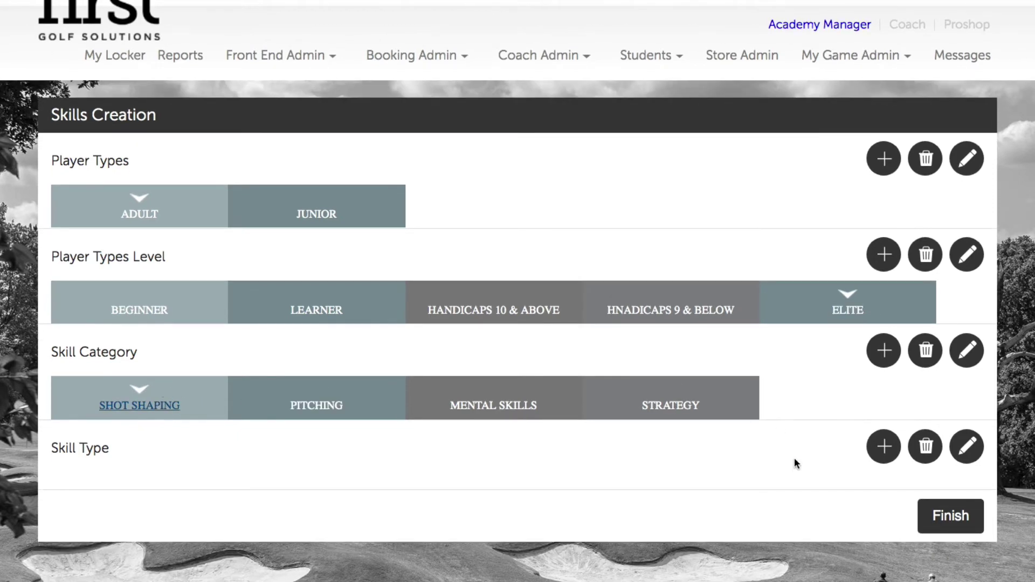
pyautogui.click(883, 447)
pyautogui.click(401, 145)
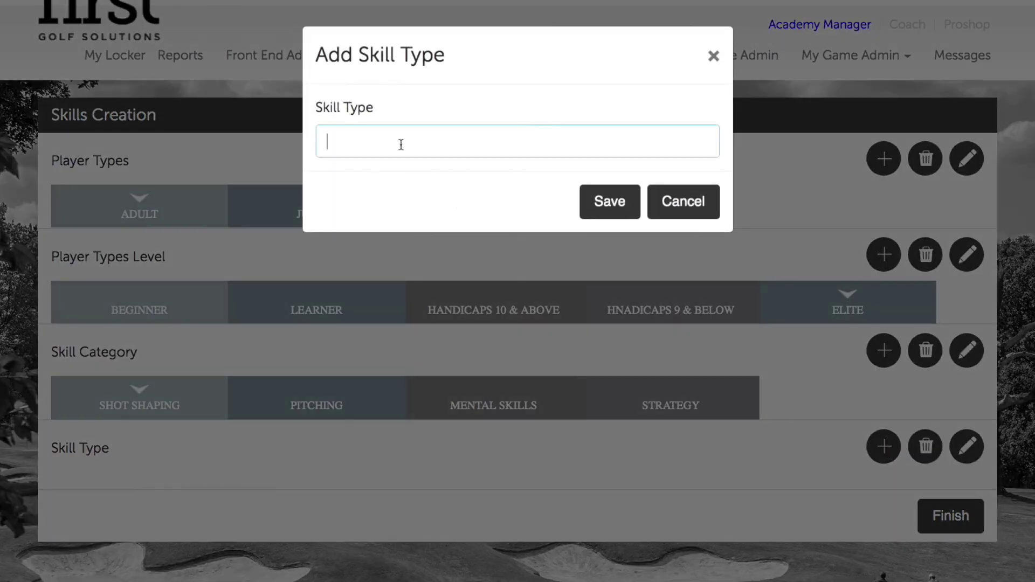
pyautogui.write('D')
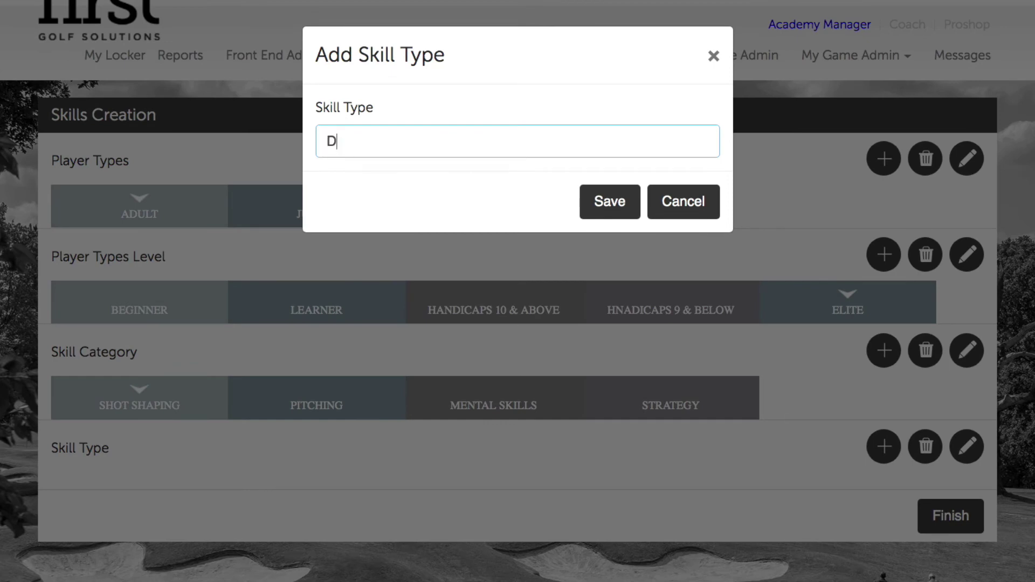
pyautogui.write('ight to Left')
pyautogui.click(620, 215)
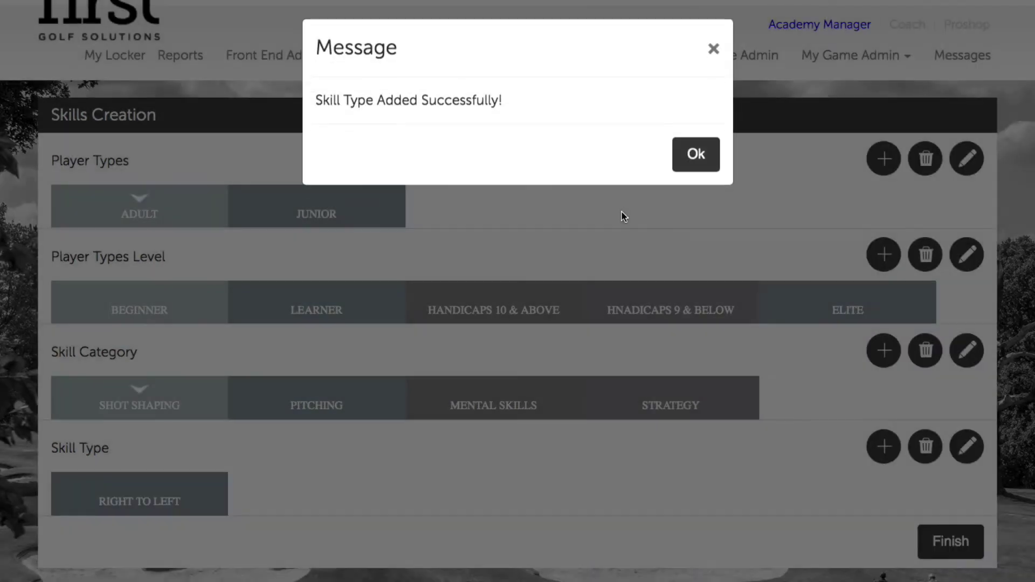
pyautogui.click(691, 164)
# Add the skill type Left to Right to the Shot Shaping category.
pyautogui.click(881, 445)
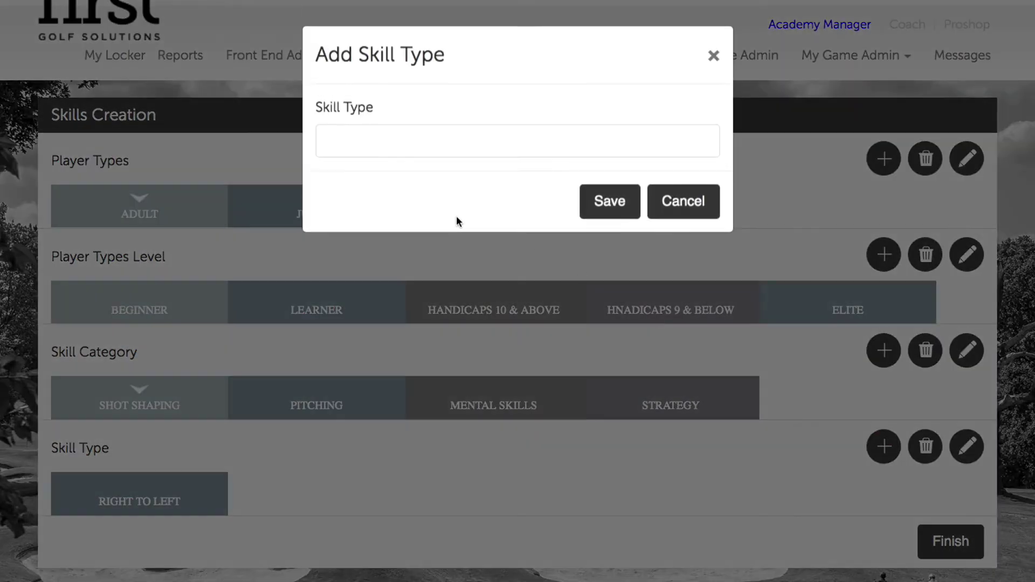
pyautogui.click(446, 140)
pyautogui.write('Left')
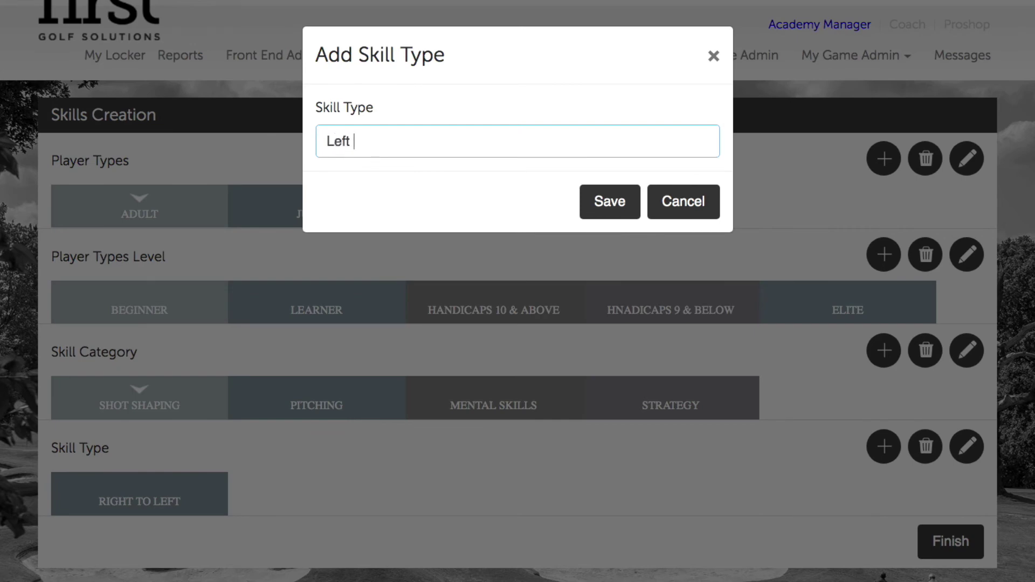
pyautogui.write(' to Right')
pyautogui.click(610, 202)
pyautogui.click(693, 162)
# Add the skill type High to the Shot Shaping category.
pyautogui.click(883, 445)
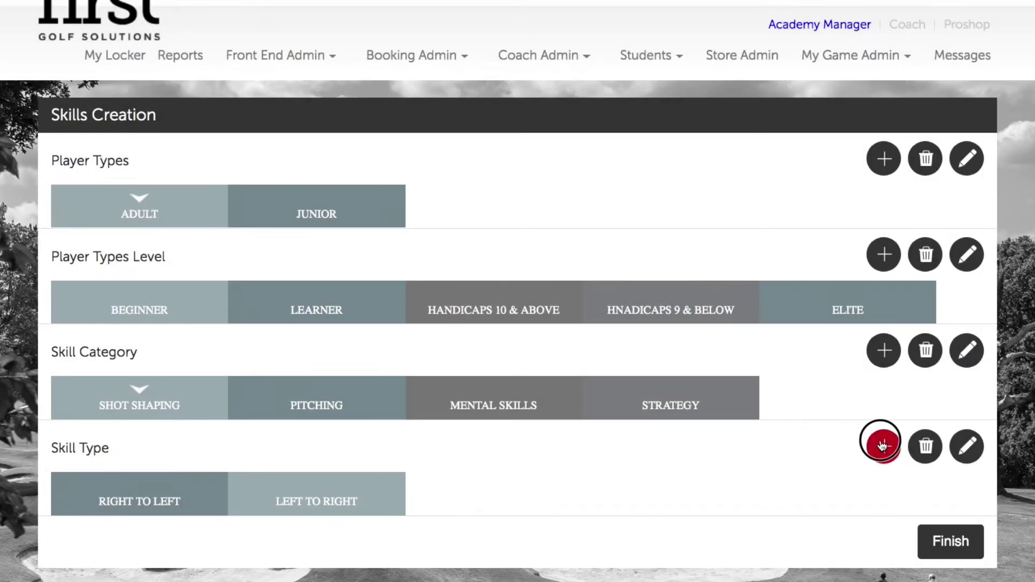
pyautogui.click(401, 151)
pyautogui.write('High')
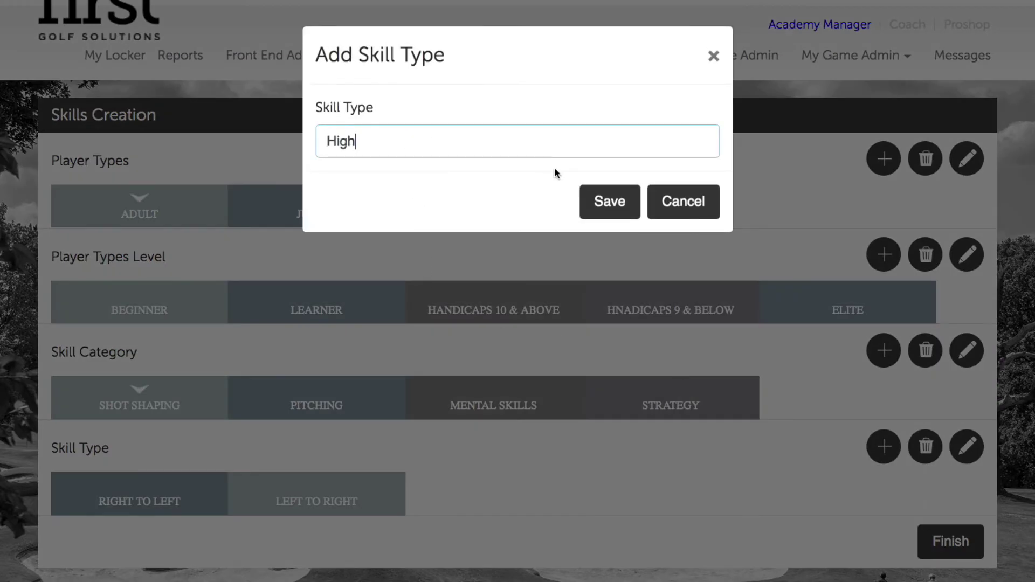
pyautogui.click(620, 202)
pyautogui.click(693, 162)
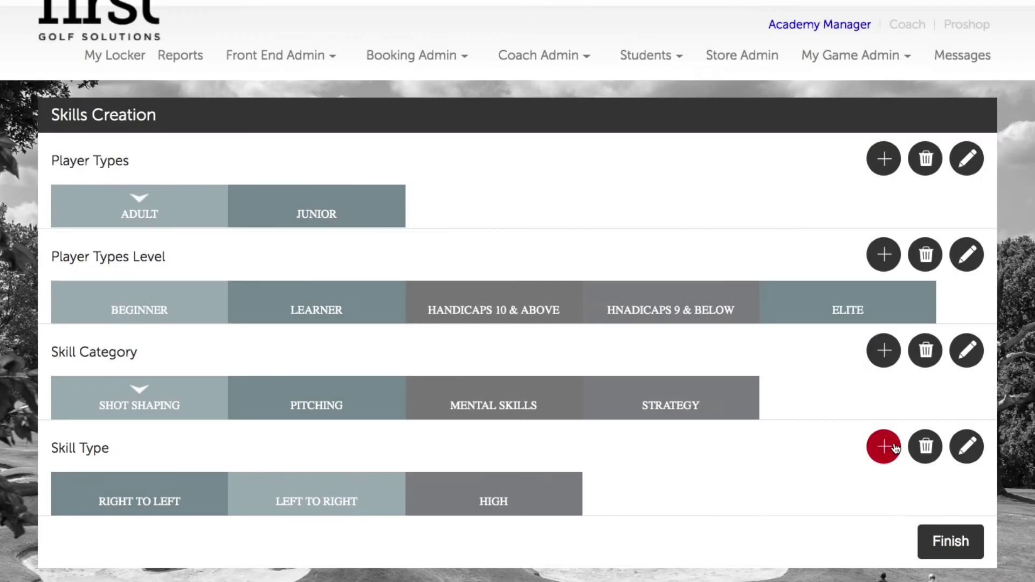
# Add the skill type Low to the Shot Shaping category.
pyautogui.click(895, 449)
pyautogui.click(476, 151)
pyautogui.write('L')
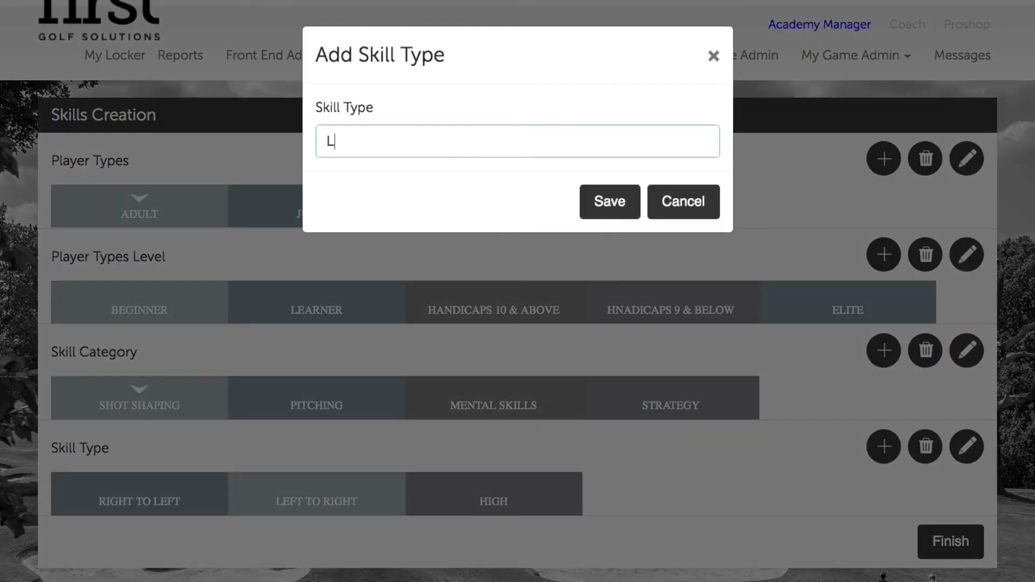
pyautogui.write('ow')
pyautogui.click(606, 201)
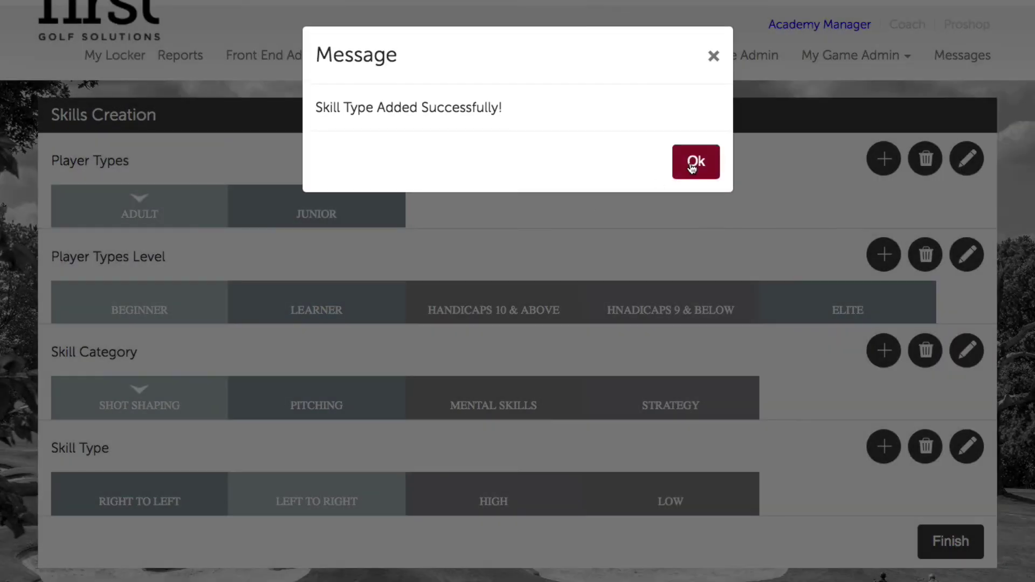
pyautogui.click(693, 162)
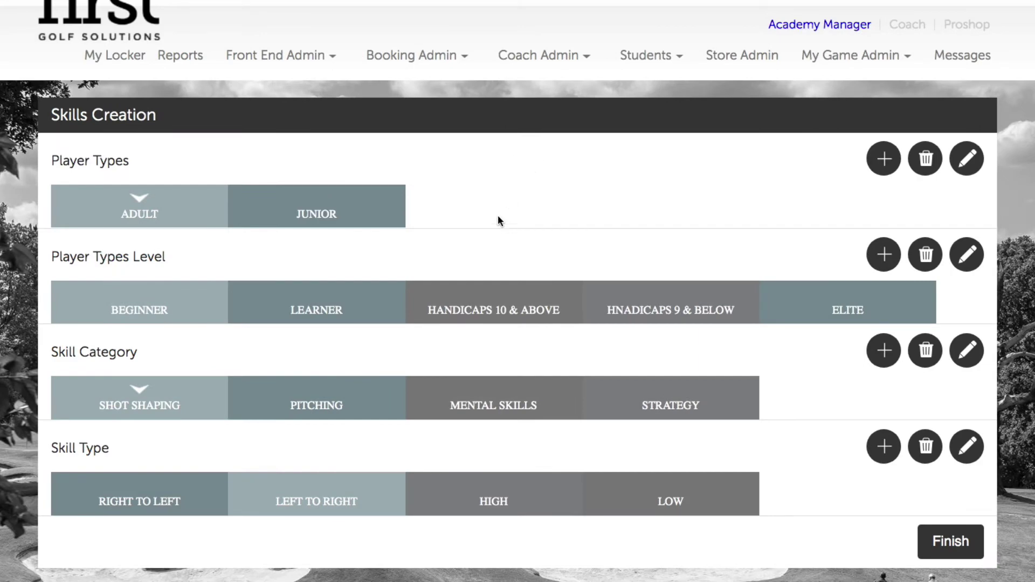
# Review the skill types in each skill category of the Adult player type's Elite level, ending on Shot Shaping.
pyautogui.click(177, 204)
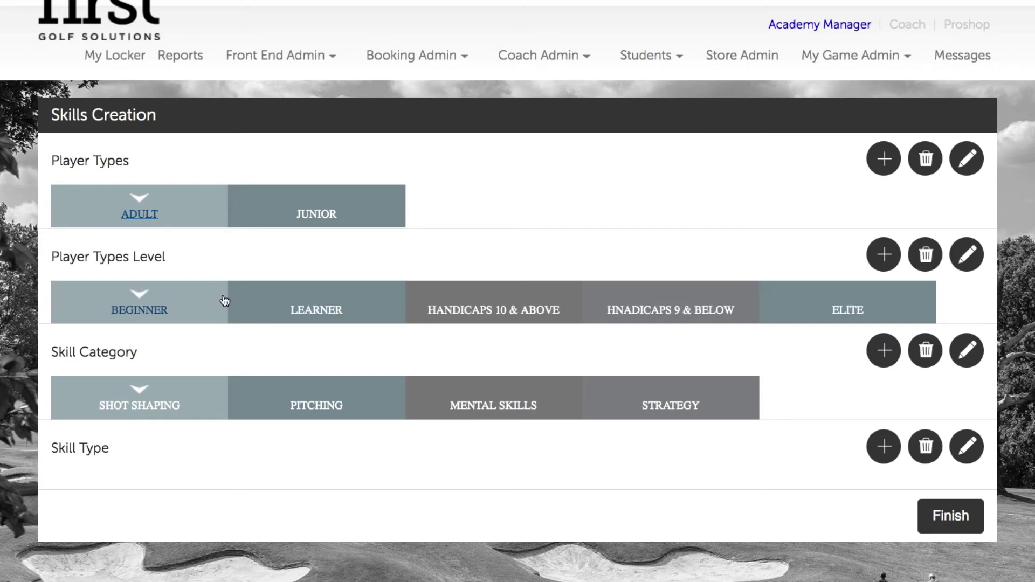
pyautogui.click(851, 297)
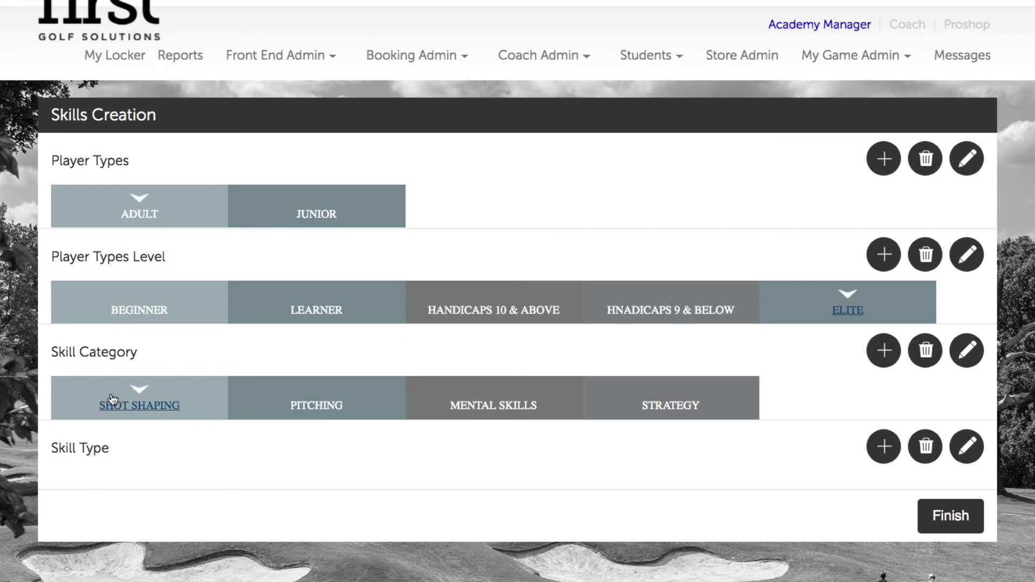
pyautogui.click(248, 397)
pyautogui.click(473, 401)
pyautogui.click(658, 397)
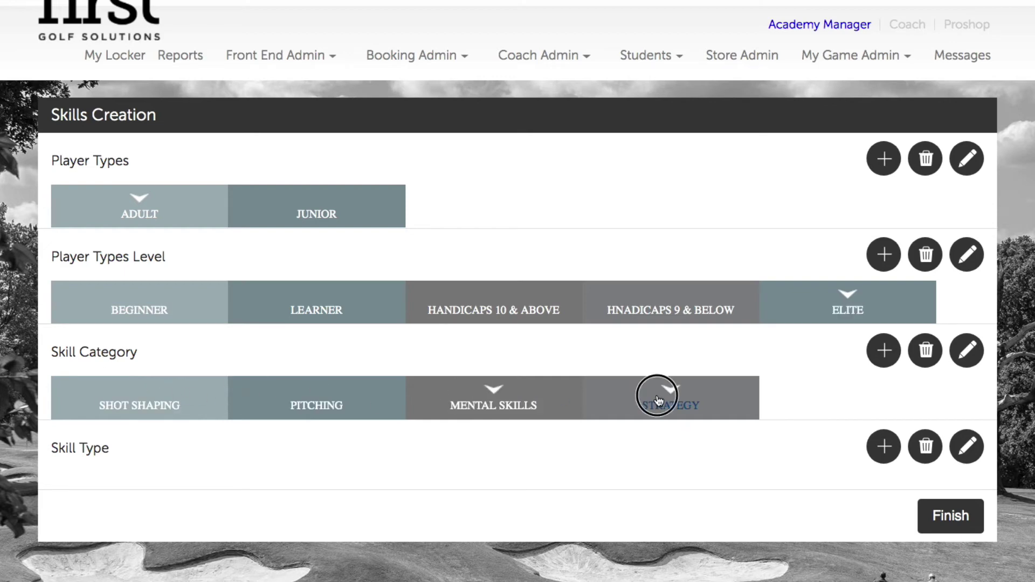
pyautogui.click(184, 384)
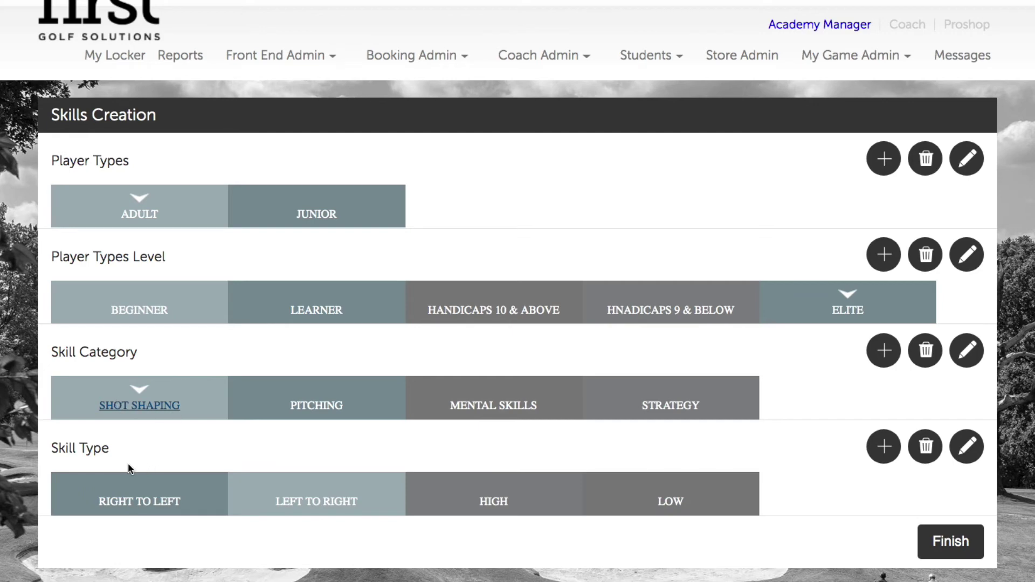
# Check the Shot Shaping skill types, compare the Junior and Adult player types, and reopen Shot Shaping under Adult.
pyautogui.click(139, 499)
pyautogui.click(232, 505)
pyautogui.click(167, 501)
pyautogui.click(303, 512)
pyautogui.click(207, 491)
pyautogui.click(318, 218)
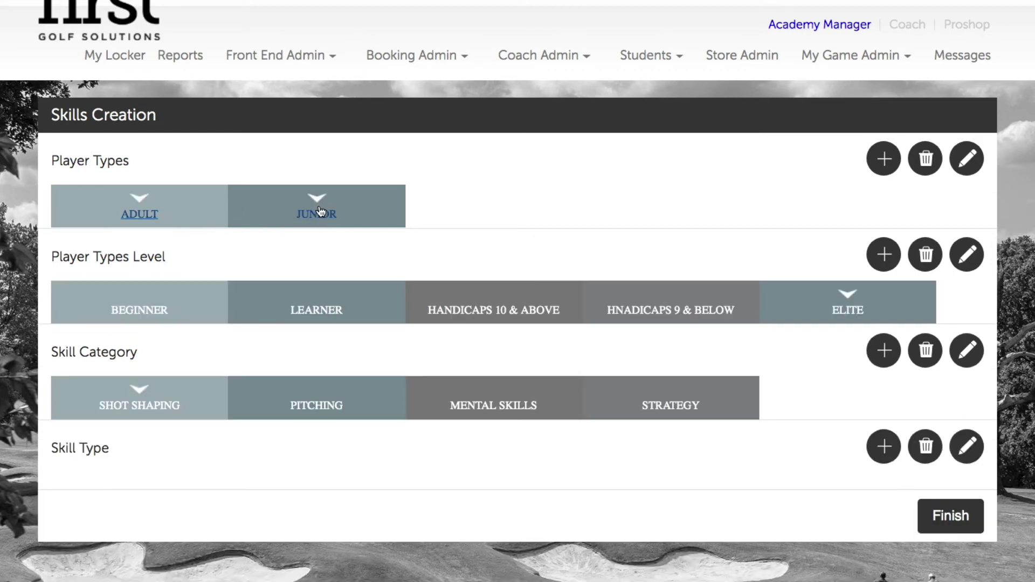
pyautogui.click(192, 205)
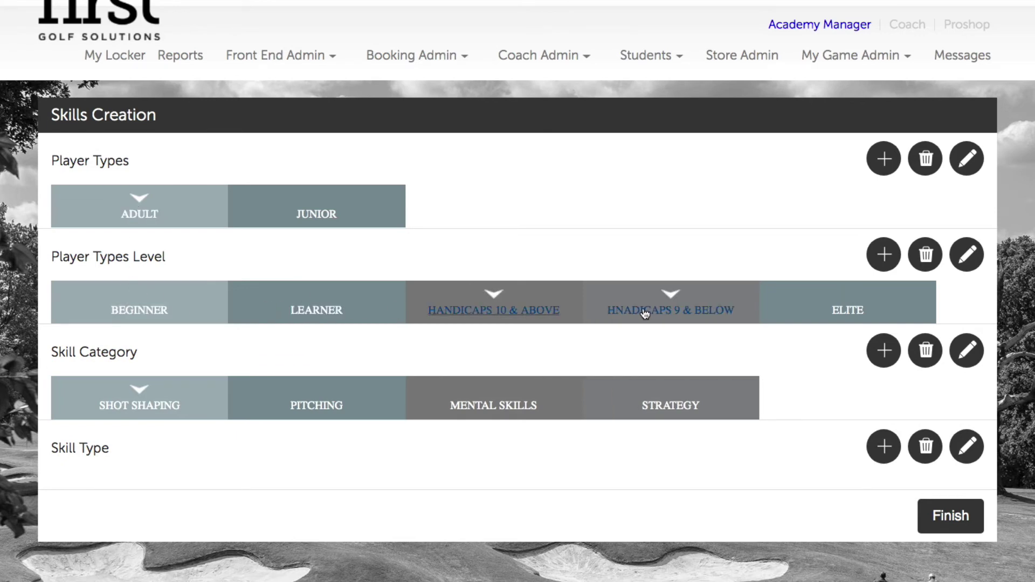
pyautogui.click(163, 407)
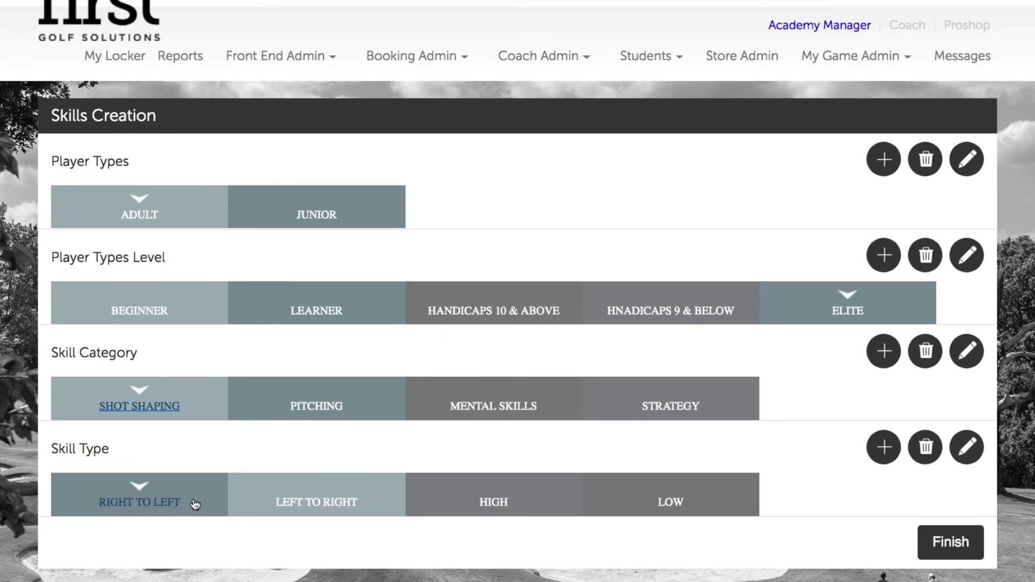
# View the Junior player type, return to Adult, and request deletion of the Adult player type but cancel it.
pyautogui.click(360, 200)
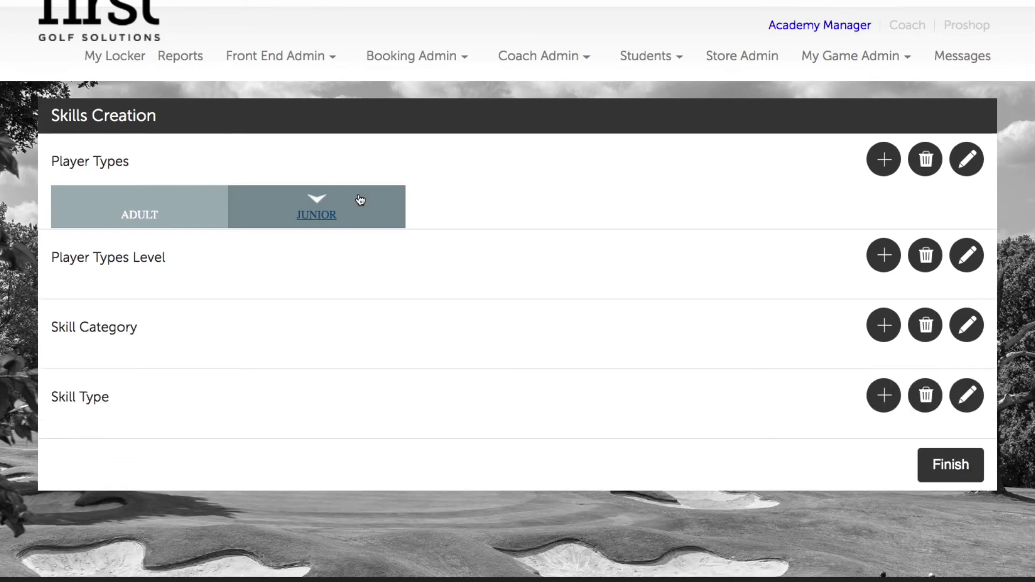
pyautogui.click(139, 208)
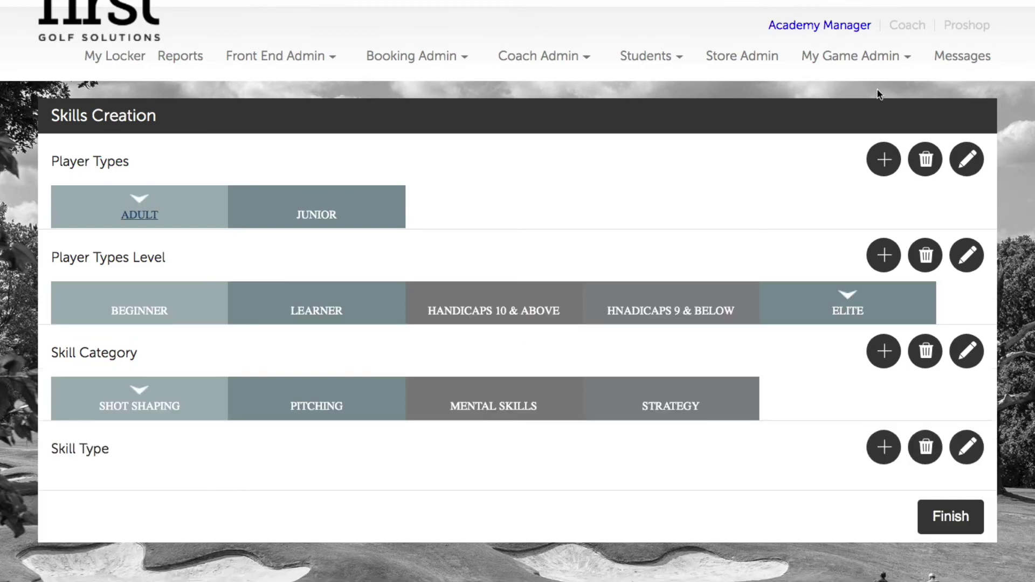
pyautogui.click(926, 162)
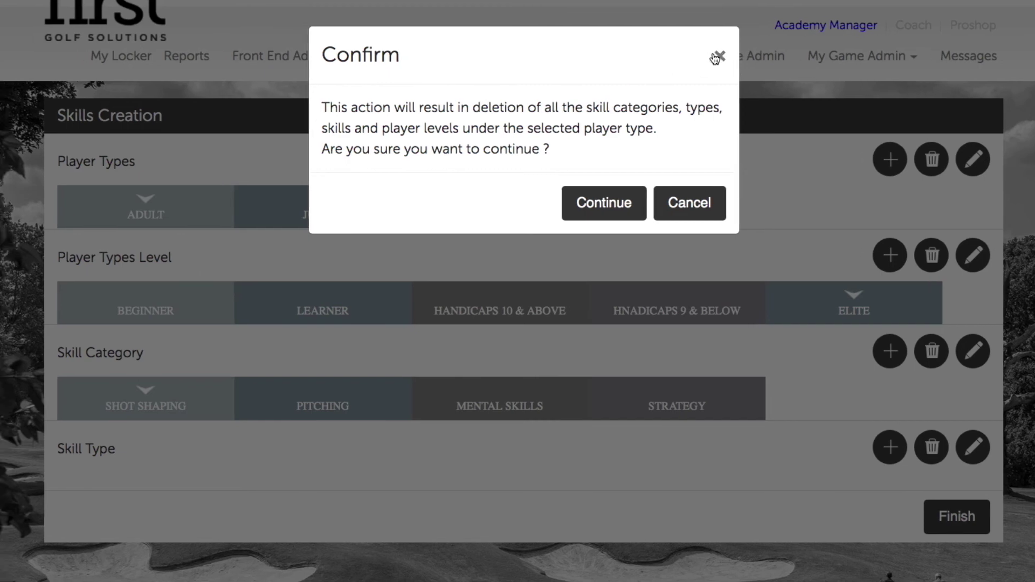
pyautogui.click(717, 57)
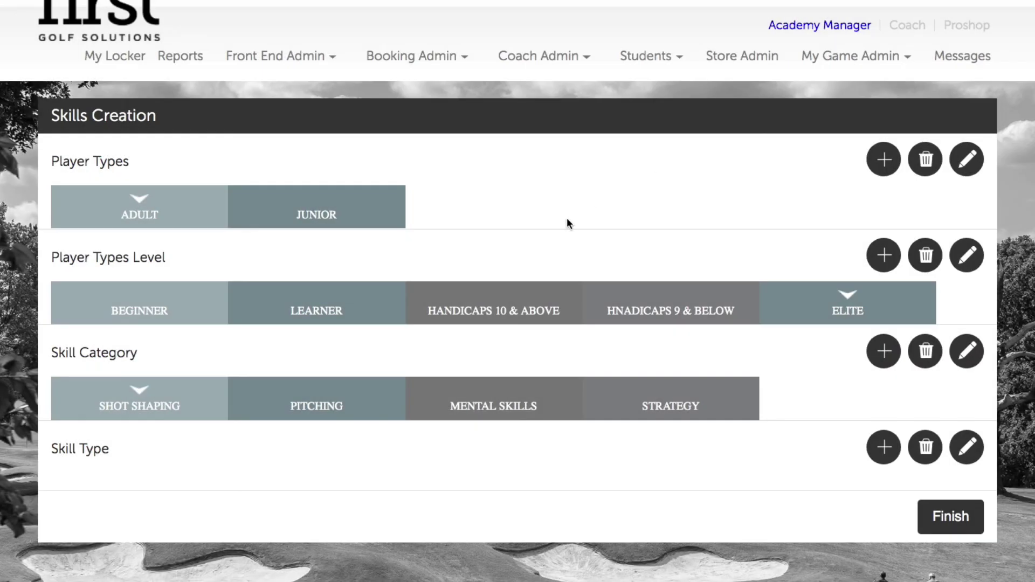
# Delete the Strategy skill category from the Adult player type's Elite level.
pyautogui.click(198, 315)
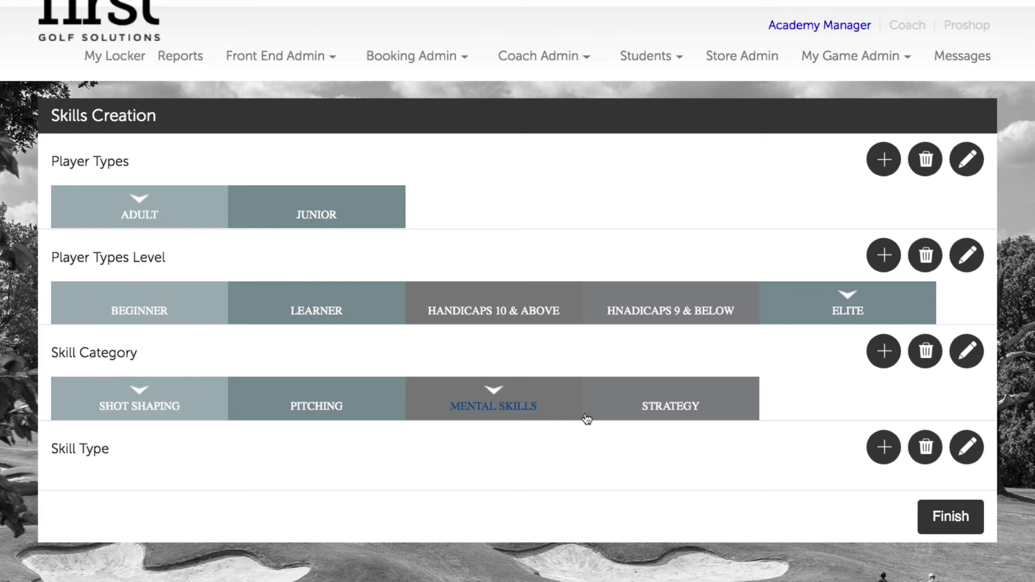
pyautogui.click(654, 409)
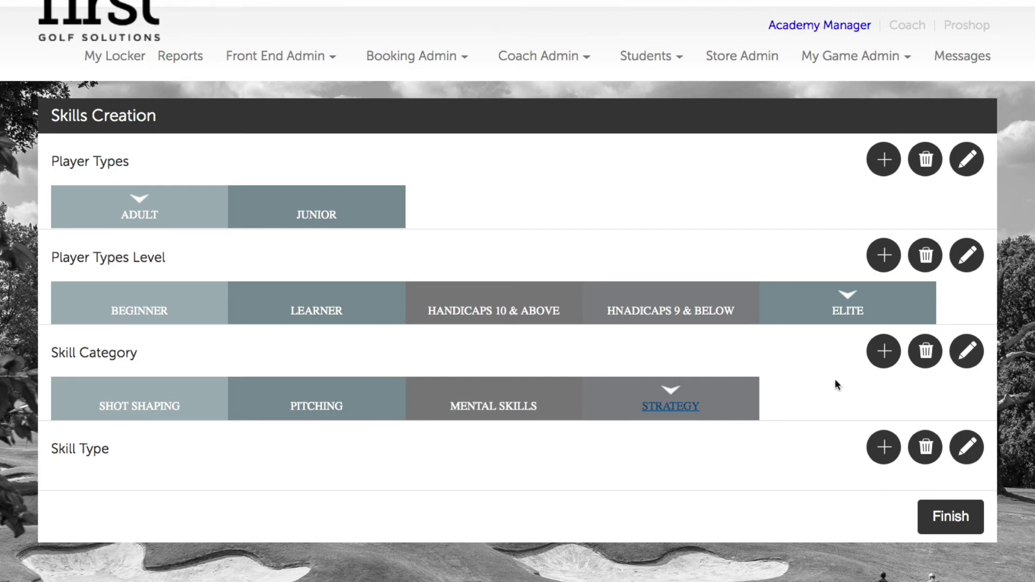
pyautogui.click(927, 356)
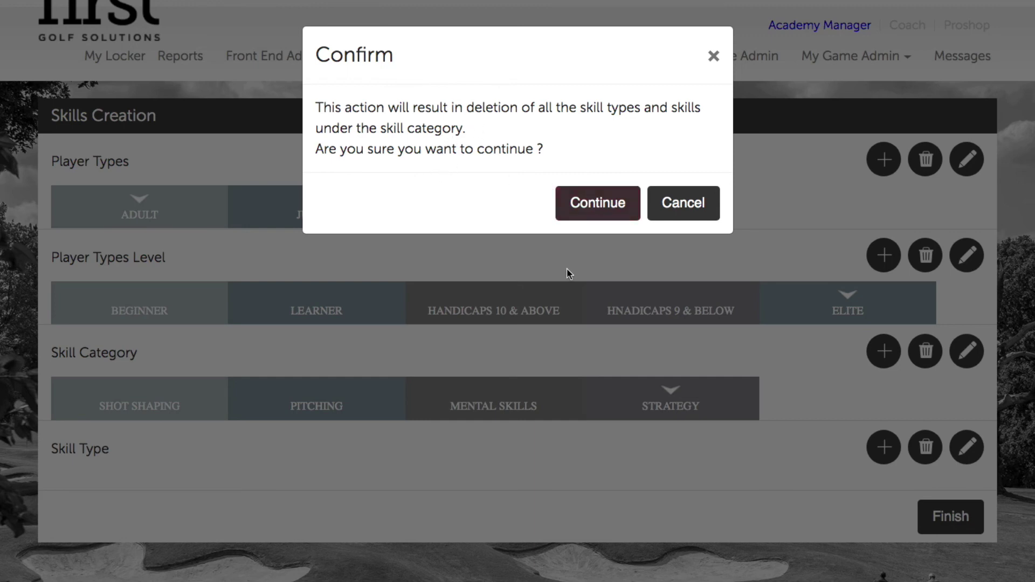
pyautogui.click(605, 209)
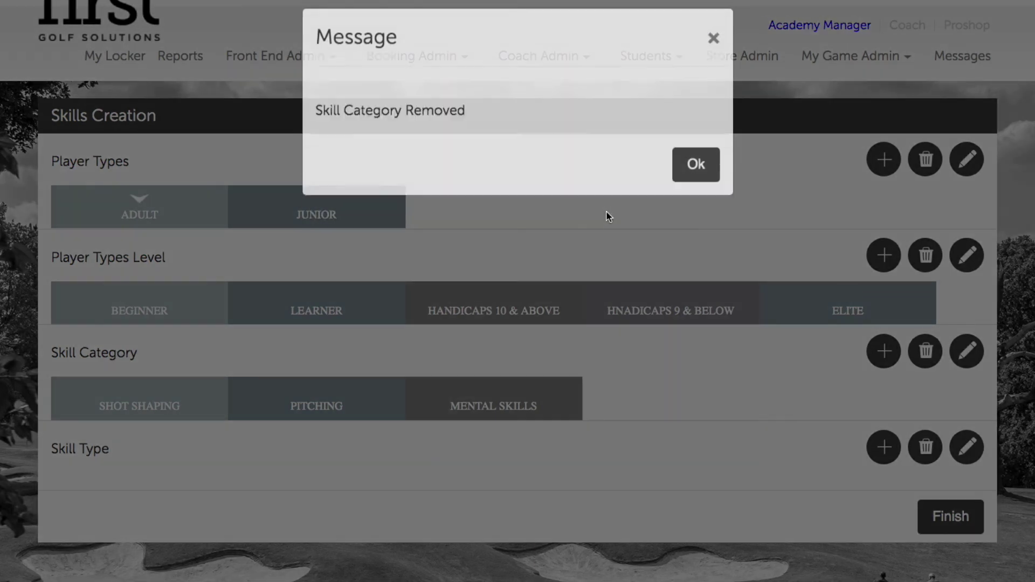
pyautogui.click(701, 184)
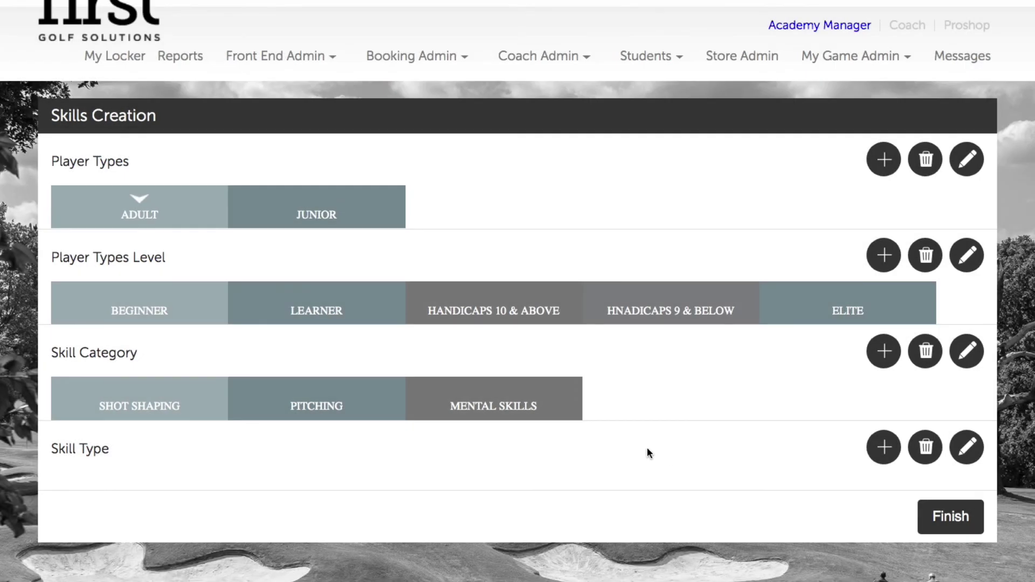
# Delete the skill type Low from the Shot Shaping category.
pyautogui.click(197, 411)
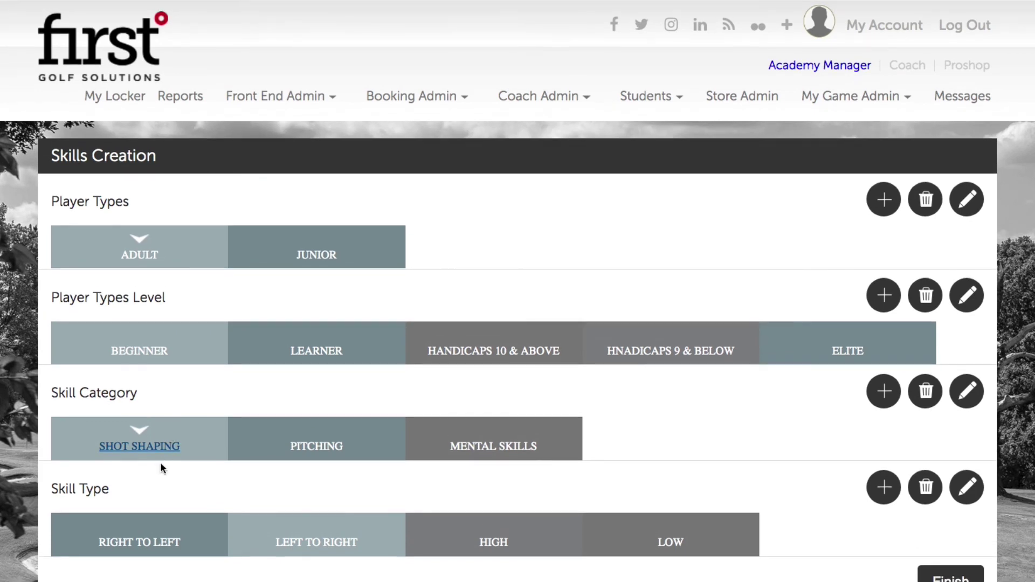
pyautogui.click(159, 491)
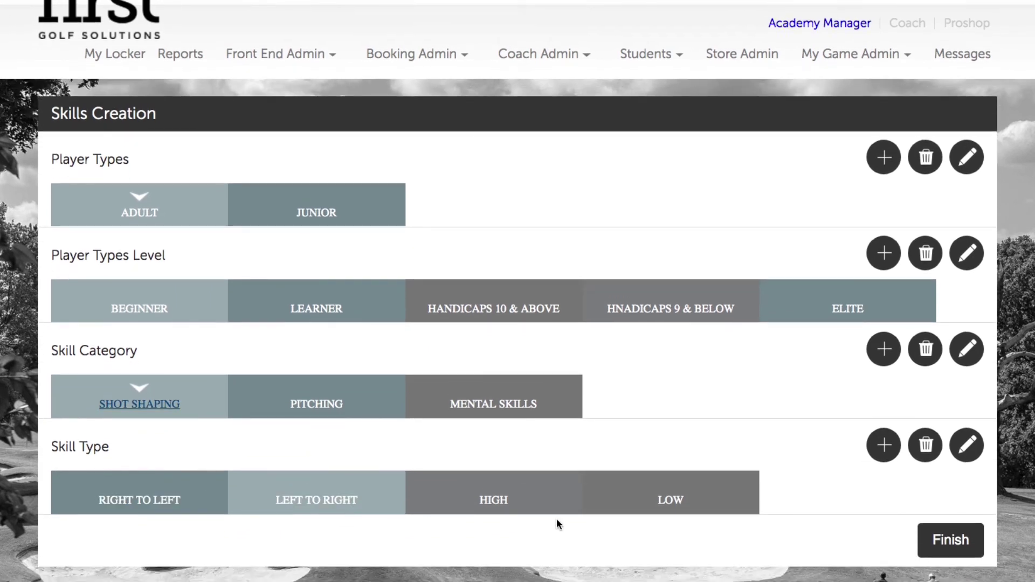
pyautogui.click(670, 493)
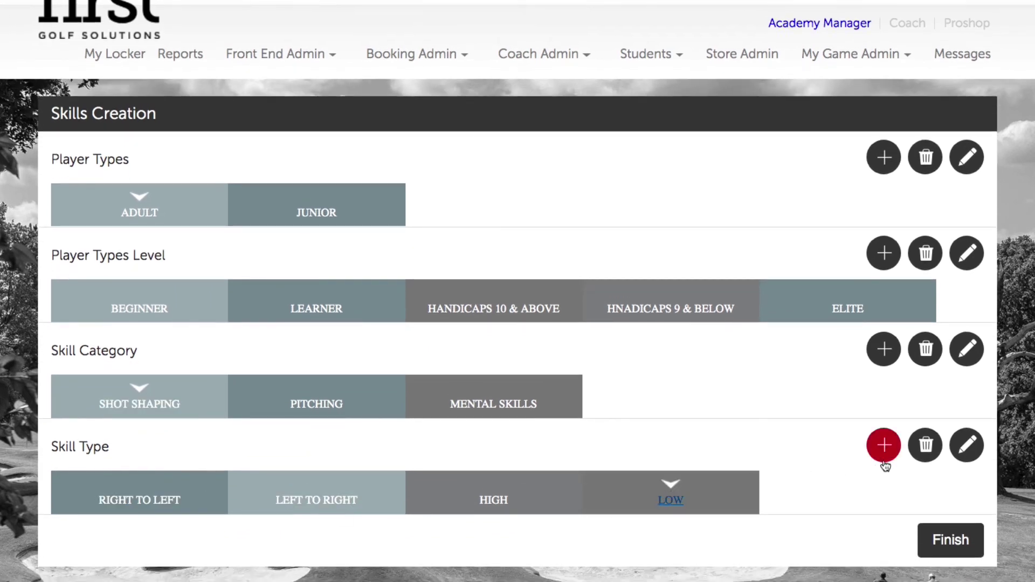
pyautogui.click(925, 446)
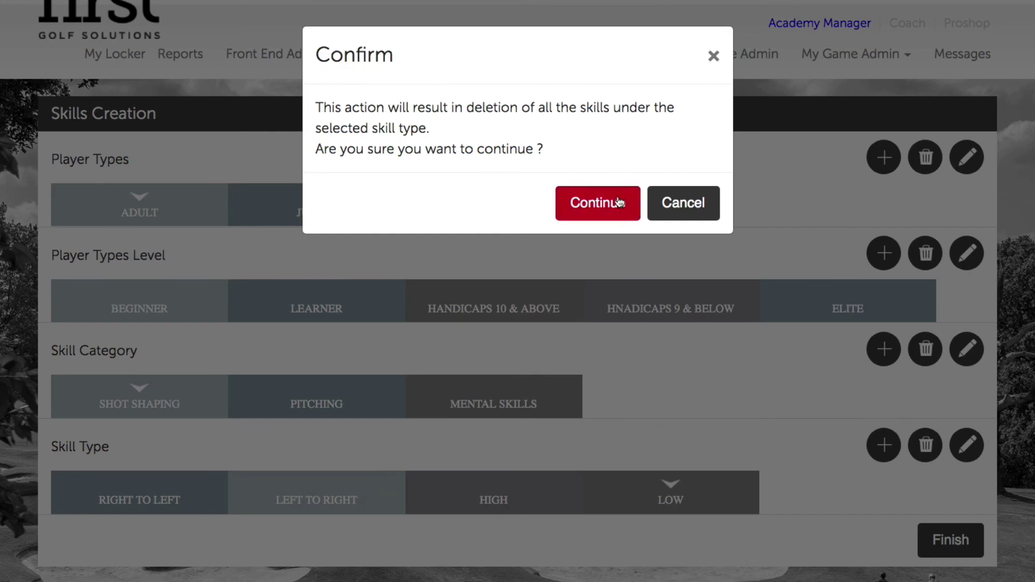
pyautogui.click(620, 202)
pyautogui.click(699, 182)
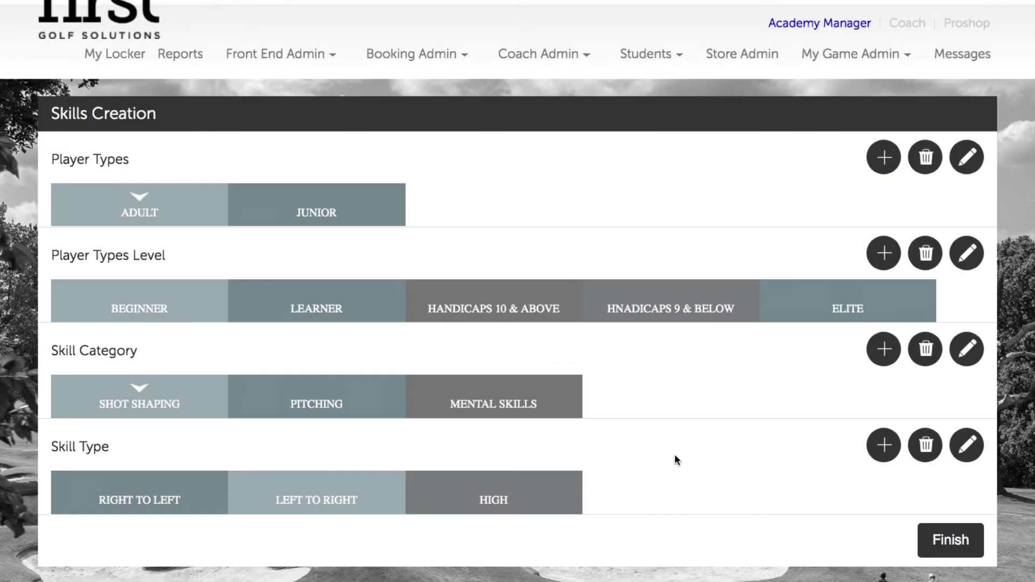
# Look over the whole skills structure and finish the skills creation.
pyautogui.scroll(-3, 675, 456)
pyautogui.scroll(4, 615, 294)
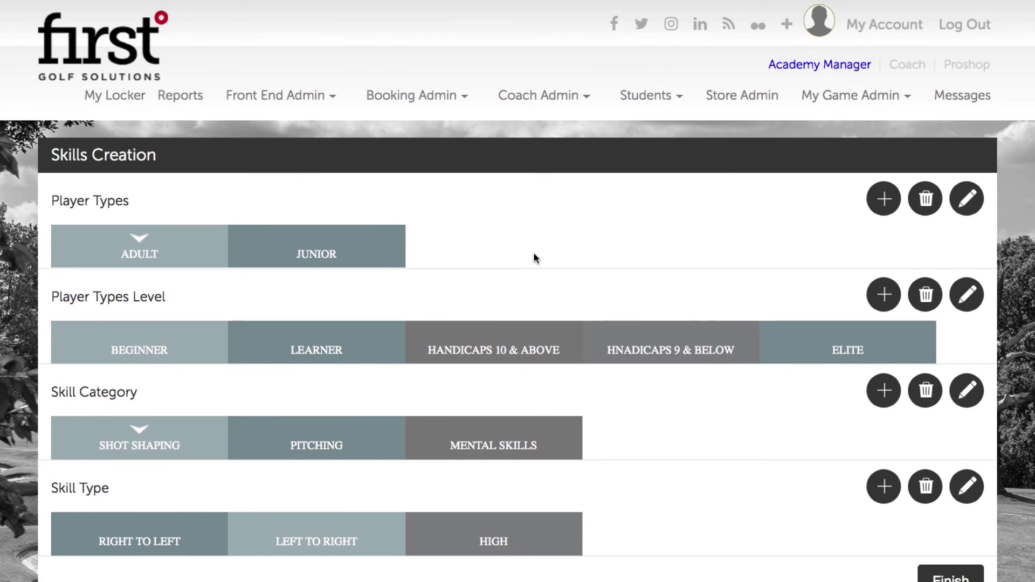
pyautogui.scroll(-3, 831, 489)
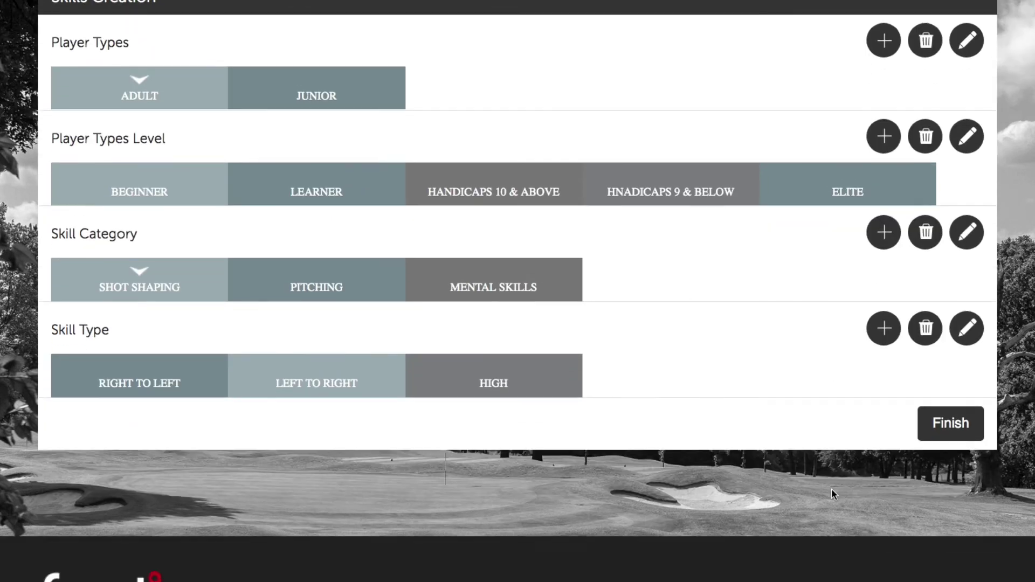
pyautogui.scroll(3, 699, 333)
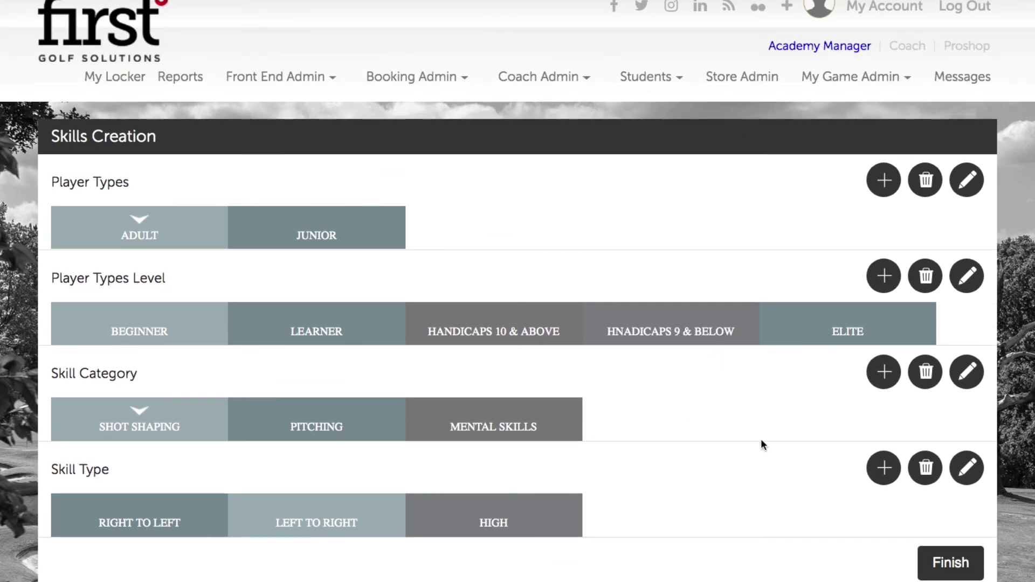
pyautogui.click(954, 567)
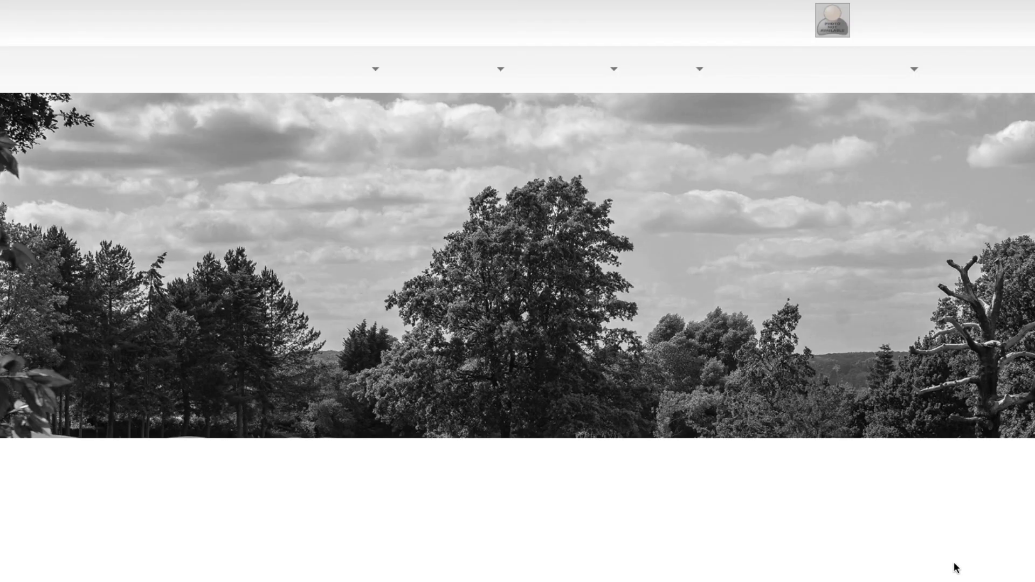